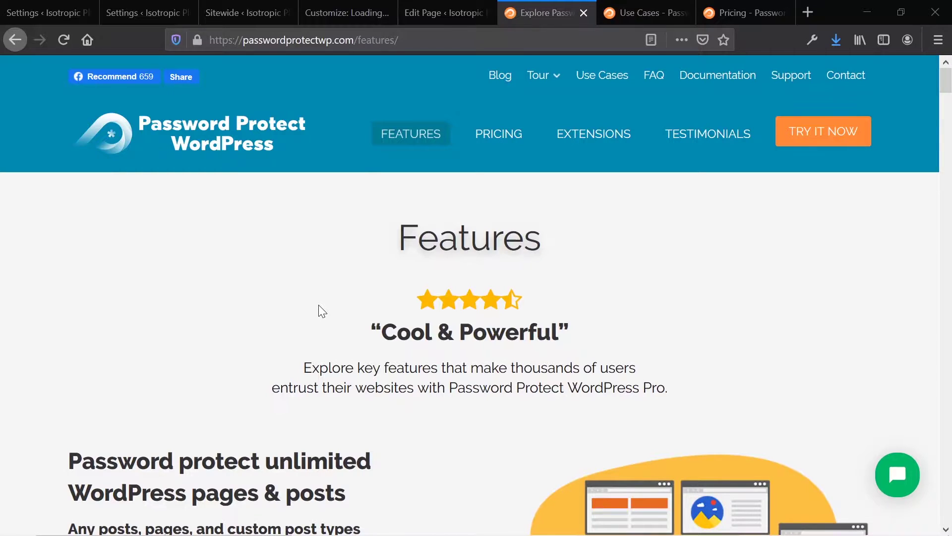
Step: Read through the feature descriptions on the Password Protect WordPress Features page, from unlimited page protection to entire-website protection
scroll(324, 255, down, 5)
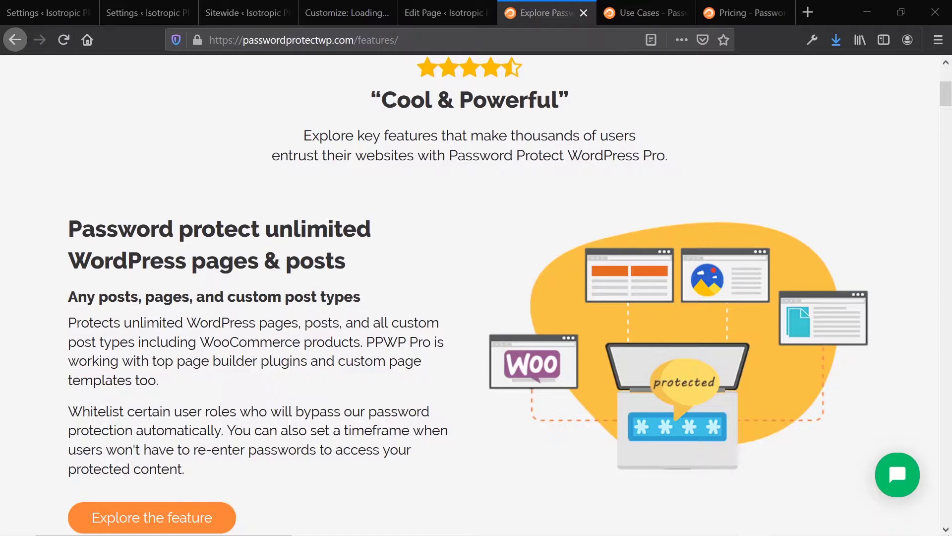
scroll(367, 347, down, 3)
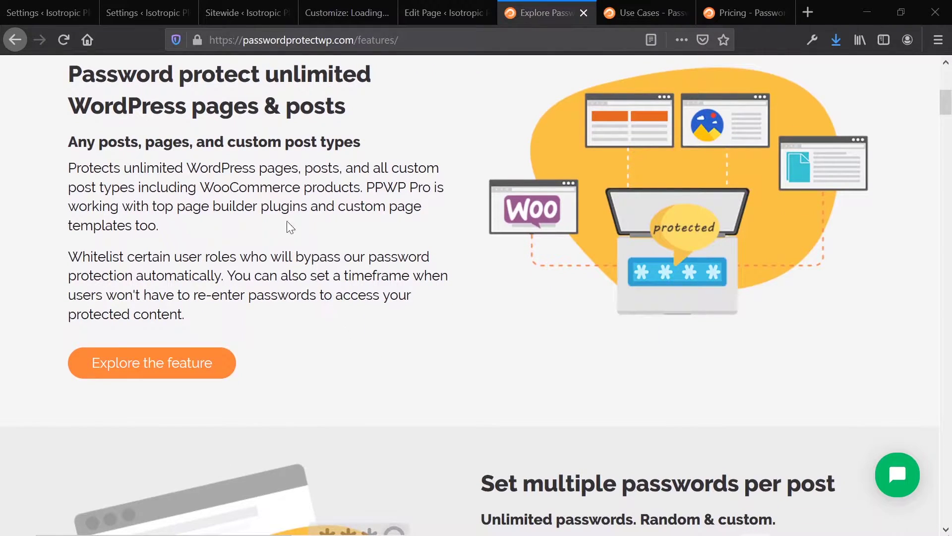
scroll(476, 255, down, 1)
scroll(475, 254, down, 8)
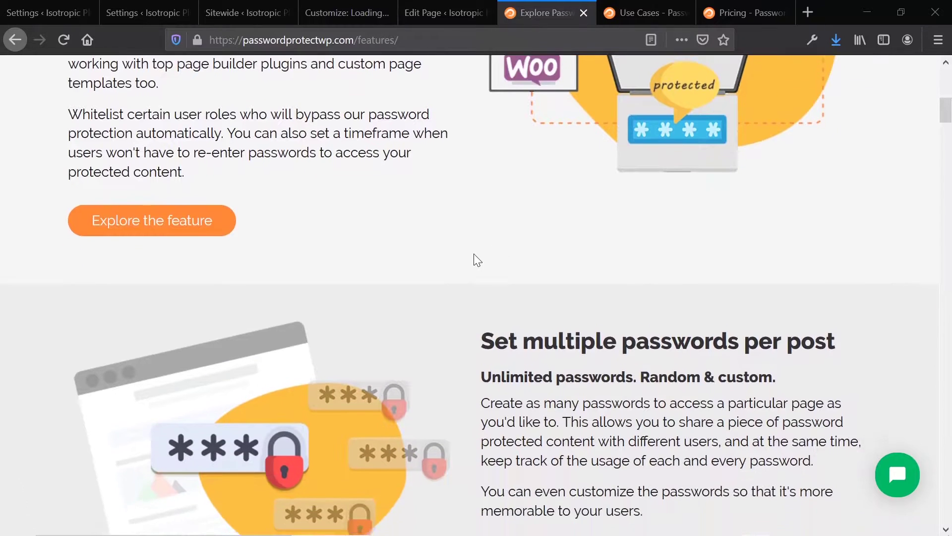
scroll(457, 257, down, 3)
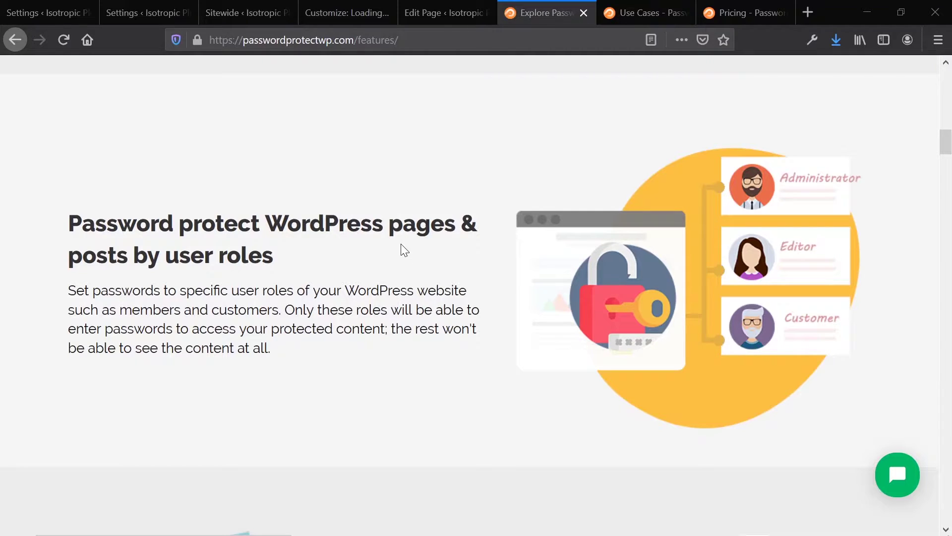
scroll(397, 245, down, 2)
scroll(370, 265, down, 3)
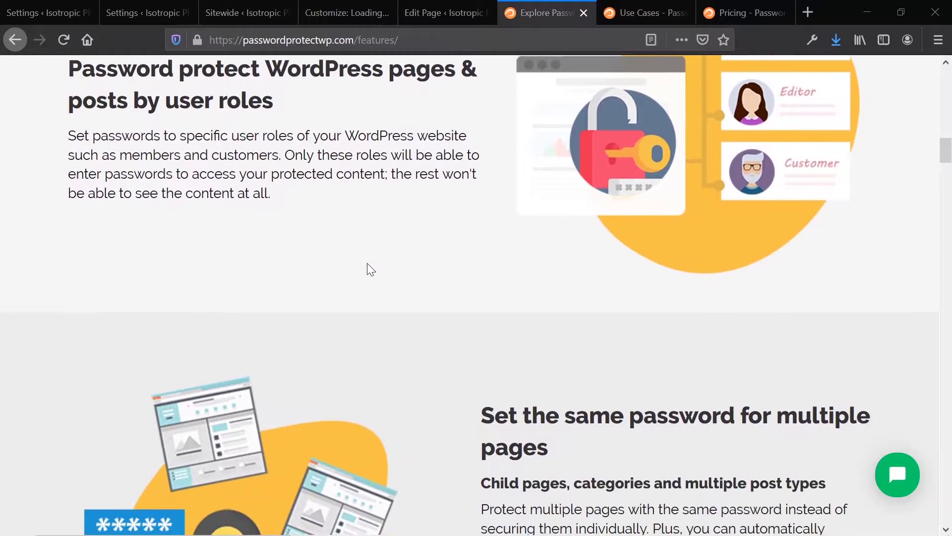
scroll(367, 264, down, 4)
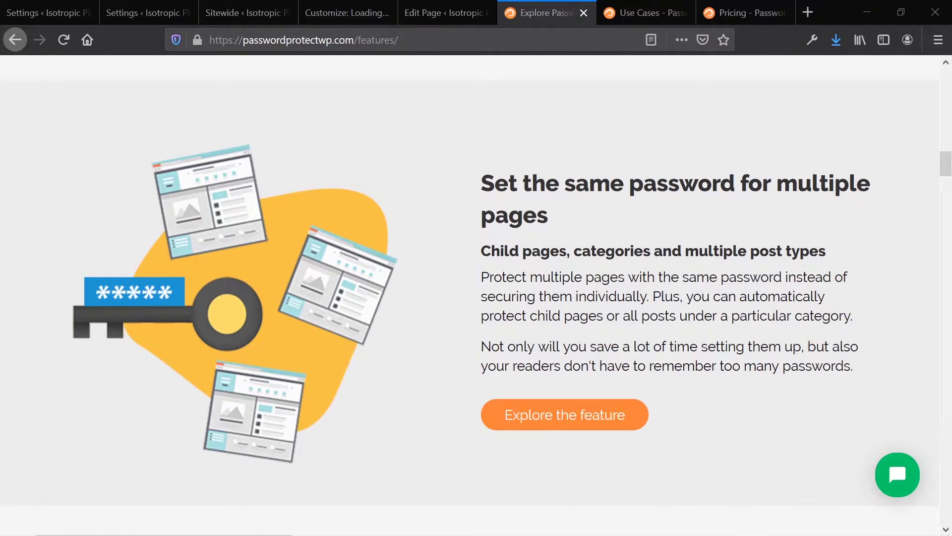
scroll(469, 296, down, 1)
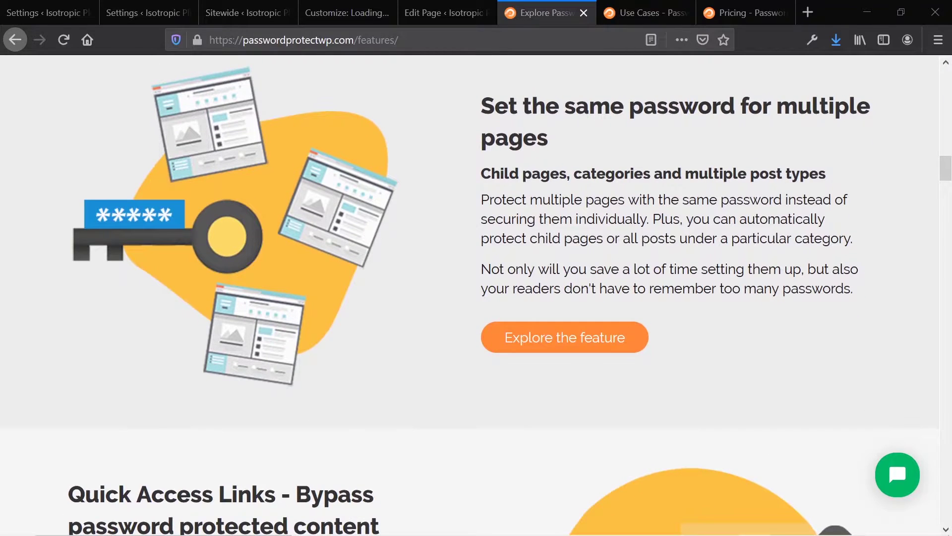
scroll(445, 242, down, 6)
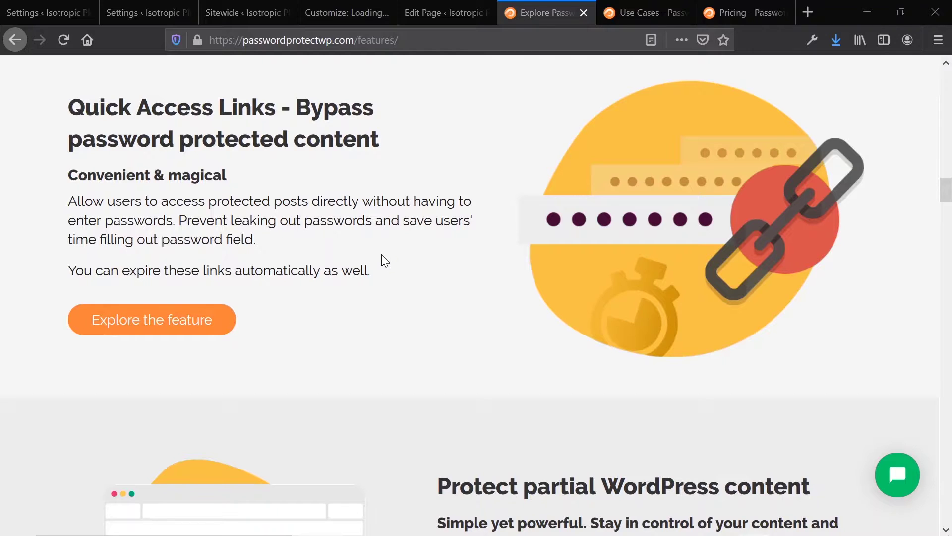
scroll(466, 360, down, 6)
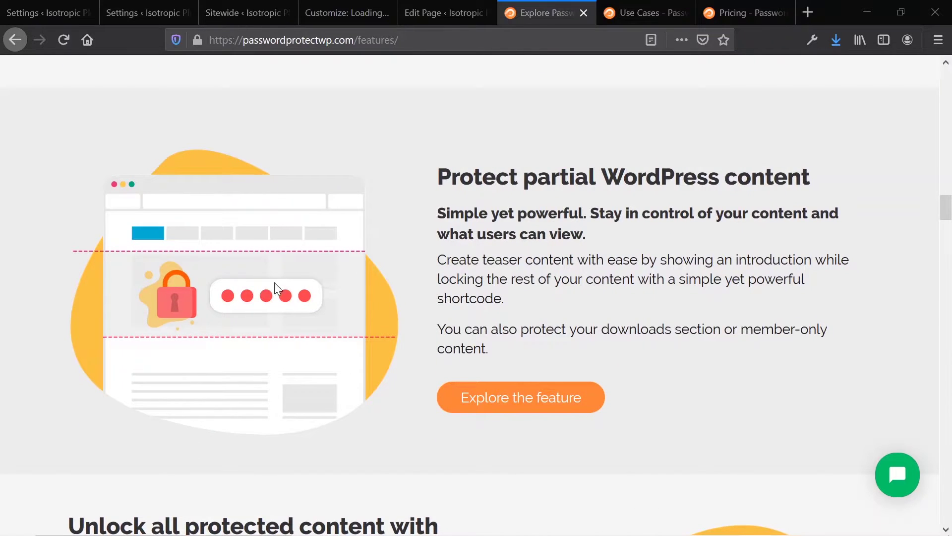
scroll(289, 324, down, 5)
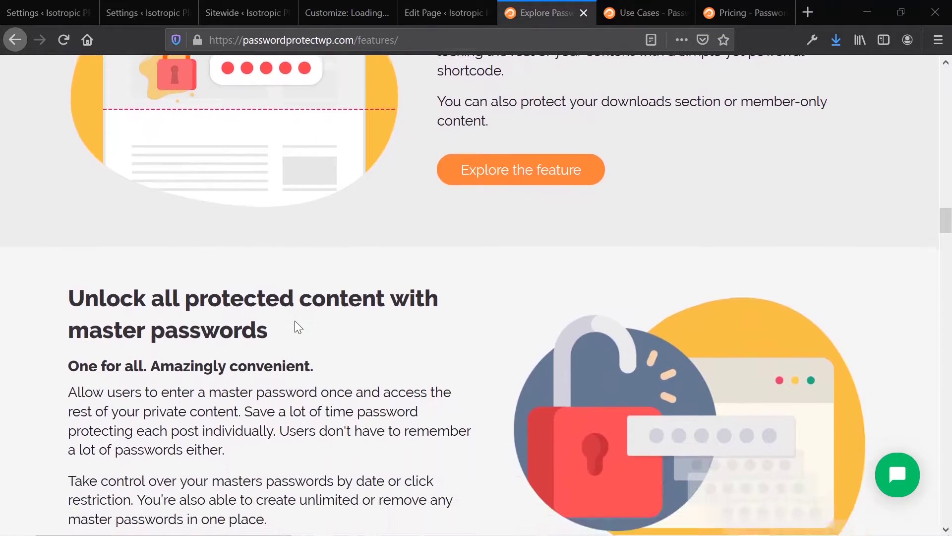
scroll(295, 322, down, 9)
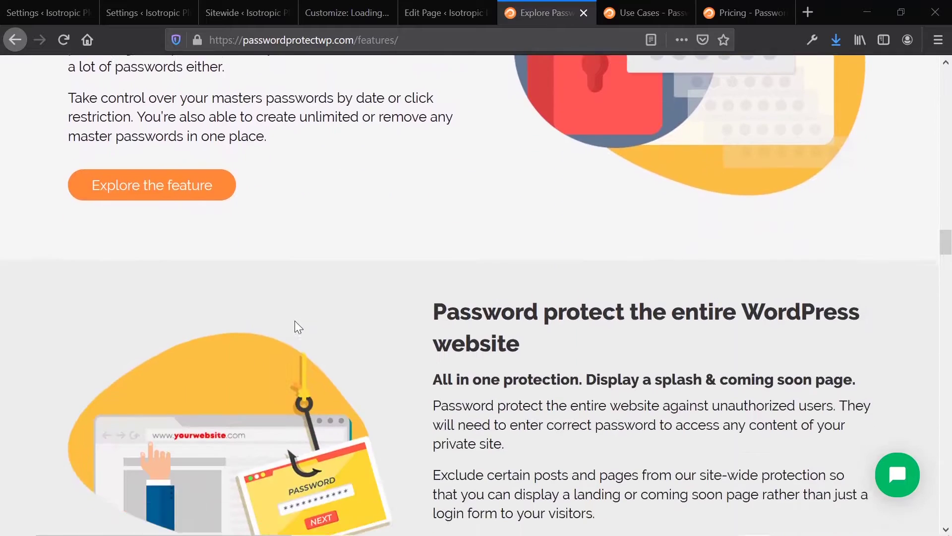
scroll(295, 320, down, 6)
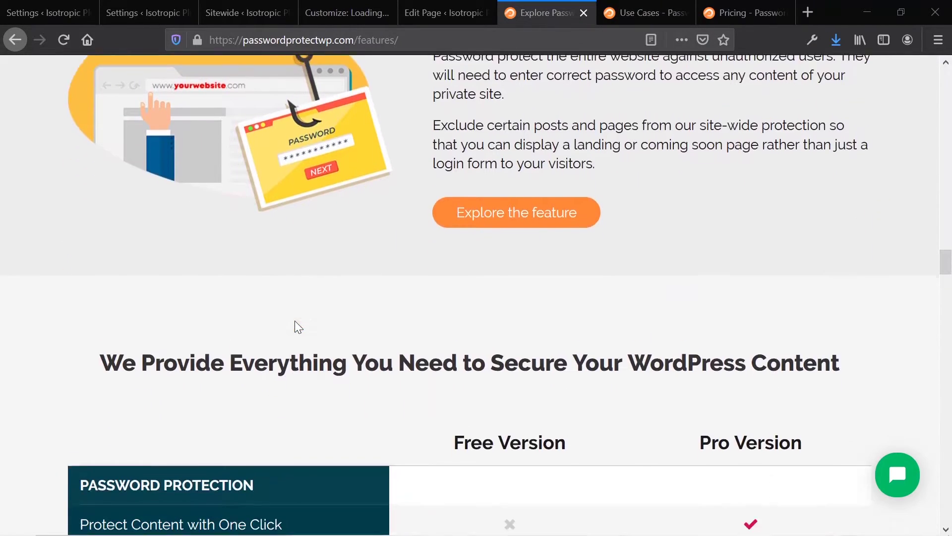
Step: Examine the Free Version versus Pro Version comparison table, from password protection options through the integrations
scroll(296, 324, down, 7)
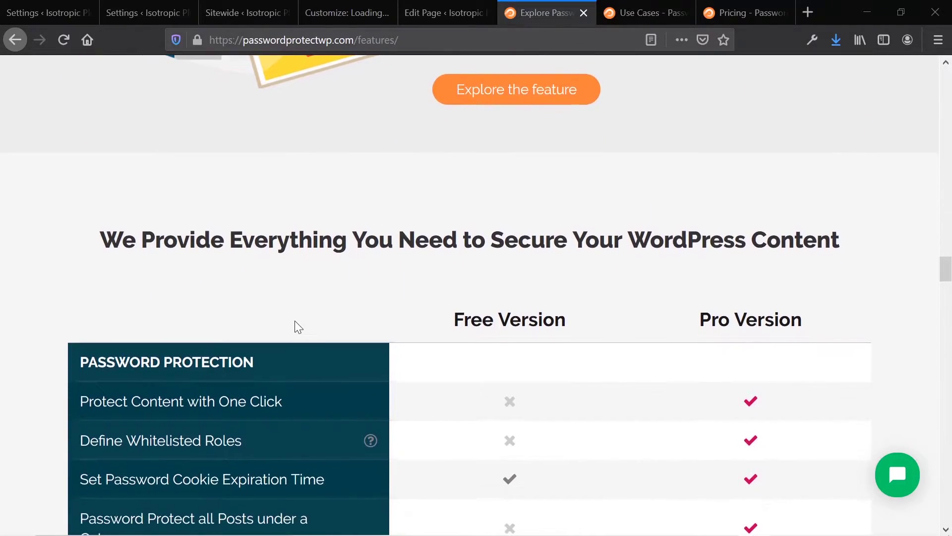
scroll(296, 326, down, 11)
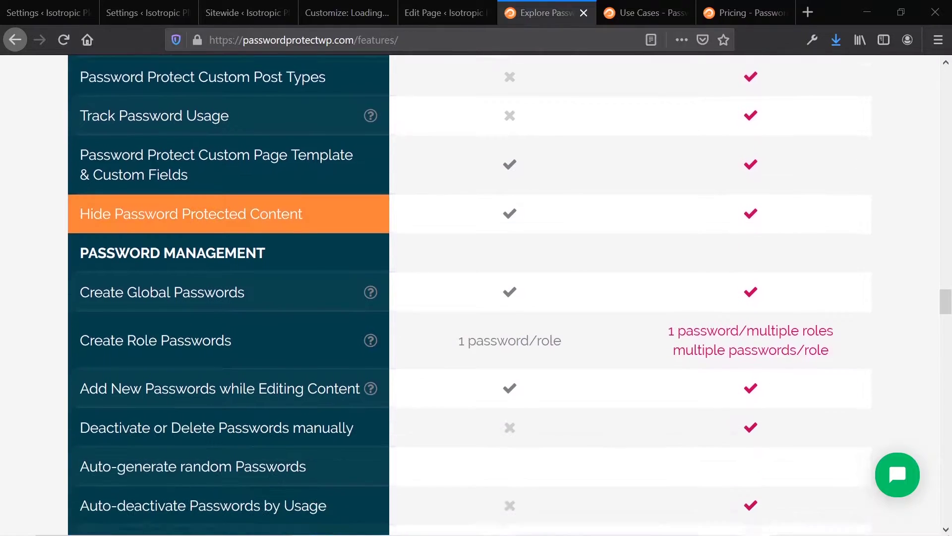
scroll(297, 325, down, 6)
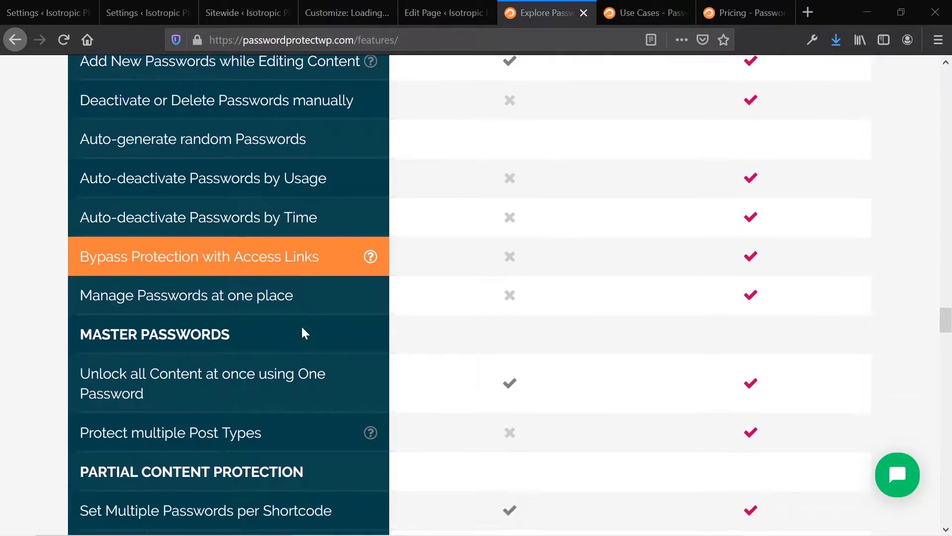
scroll(302, 326, down, 14)
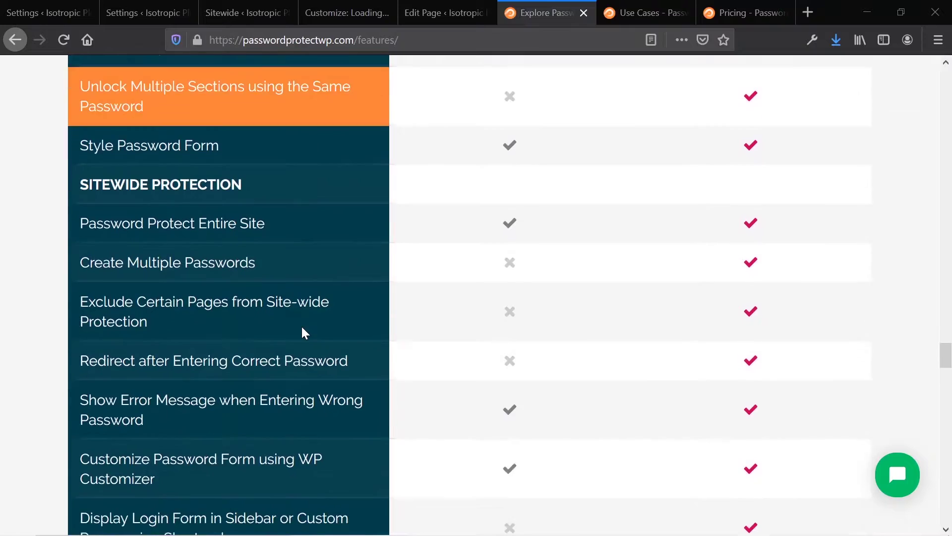
scroll(302, 327, down, 12)
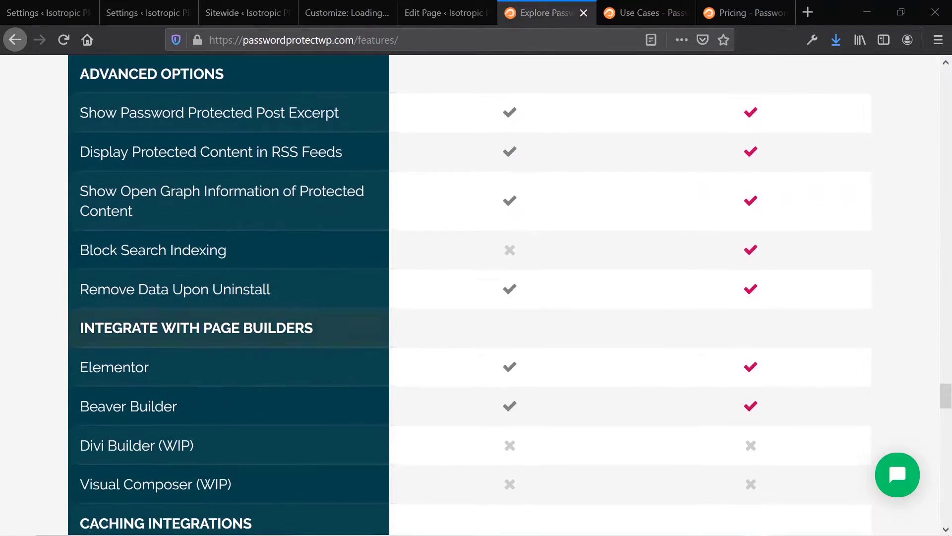
scroll(302, 328, down, 15)
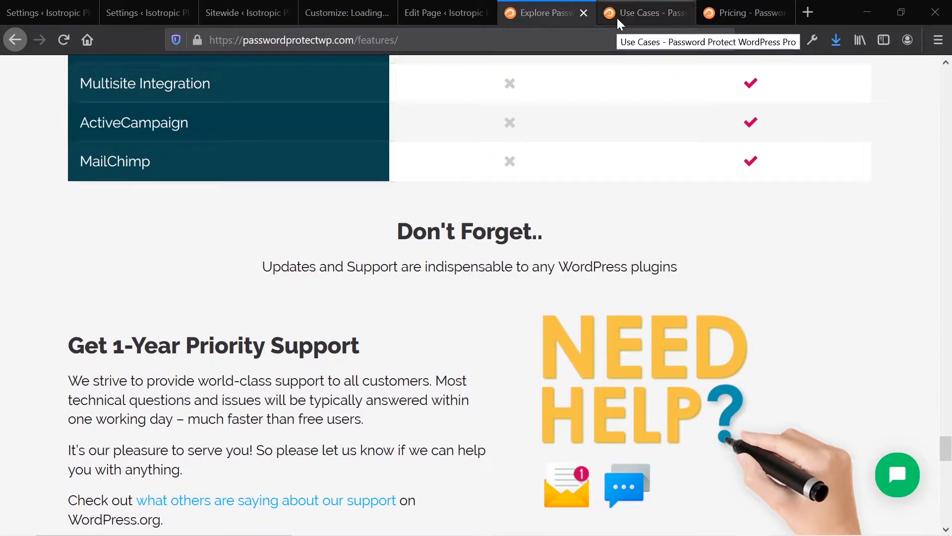
Step: Switch to the Use Cases page and read the use case cards from E-commerce Stores to Consultant Profiles
click(617, 17)
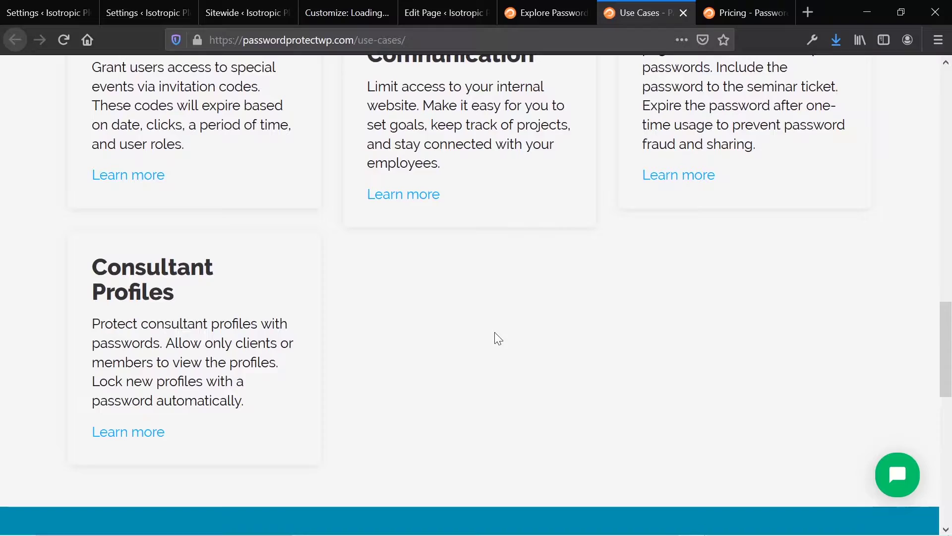
scroll(489, 318, up, 10)
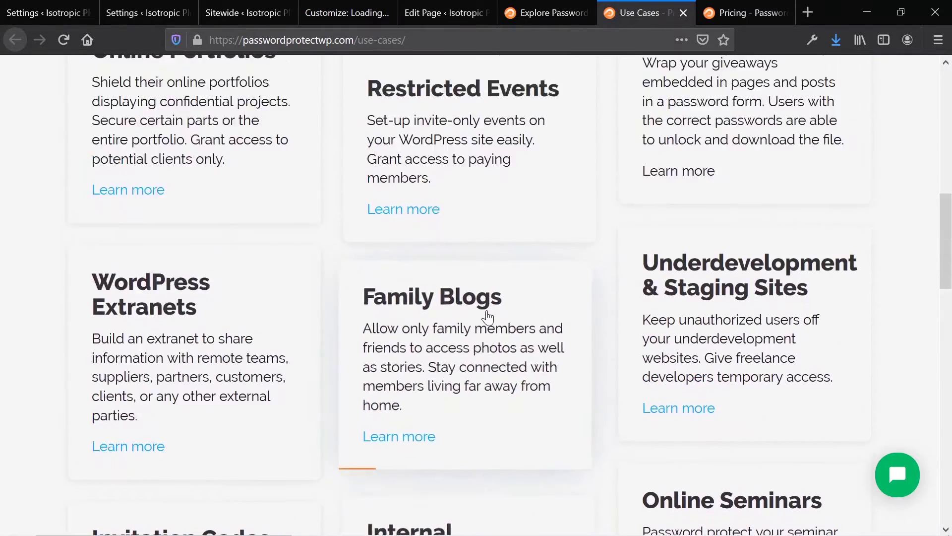
scroll(489, 316, up, 10)
scroll(484, 312, down, 5)
scroll(471, 303, up, 2)
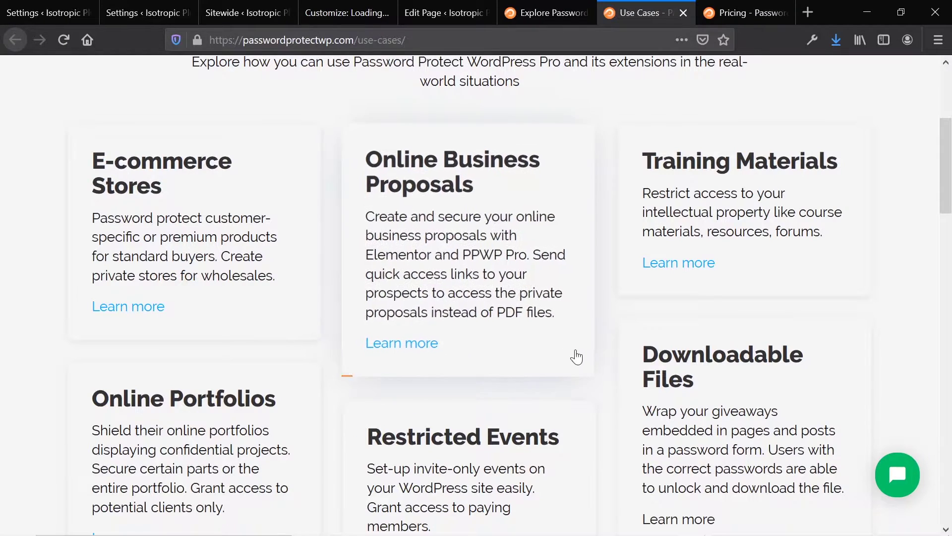
scroll(609, 354, down, 3)
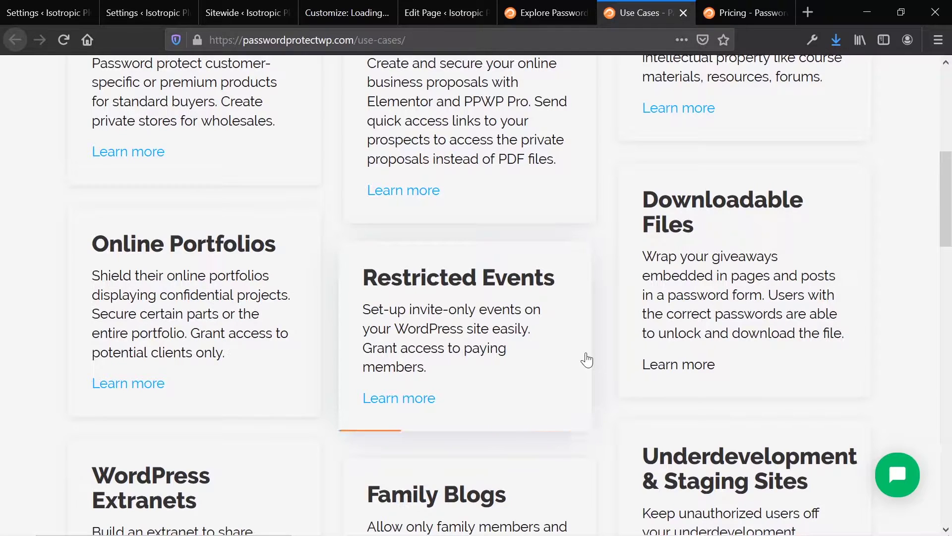
scroll(585, 359, down, 5)
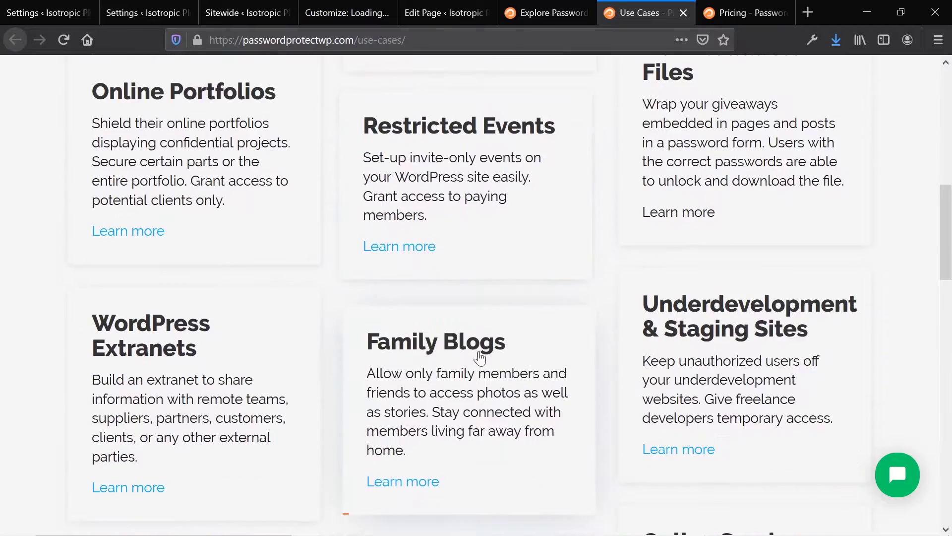
scroll(305, 332, down, 3)
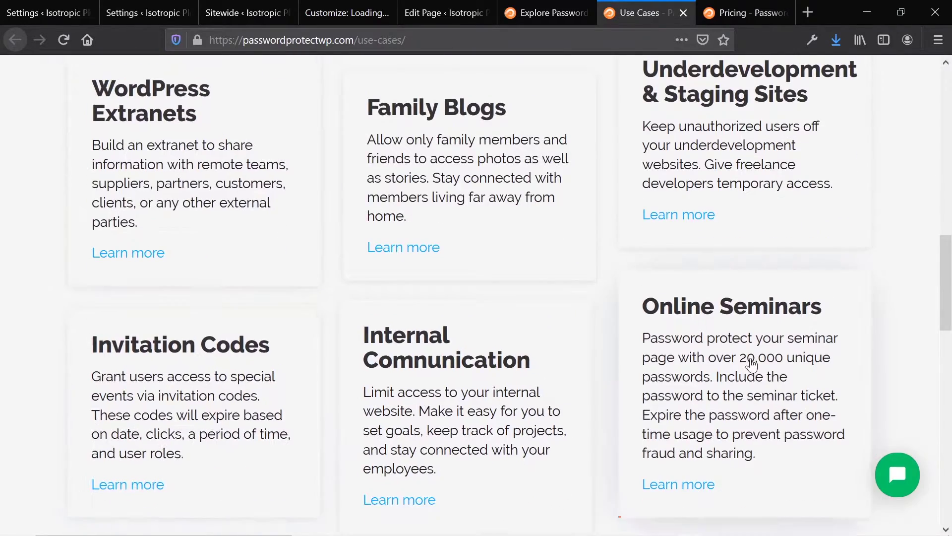
scroll(720, 335, down, 6)
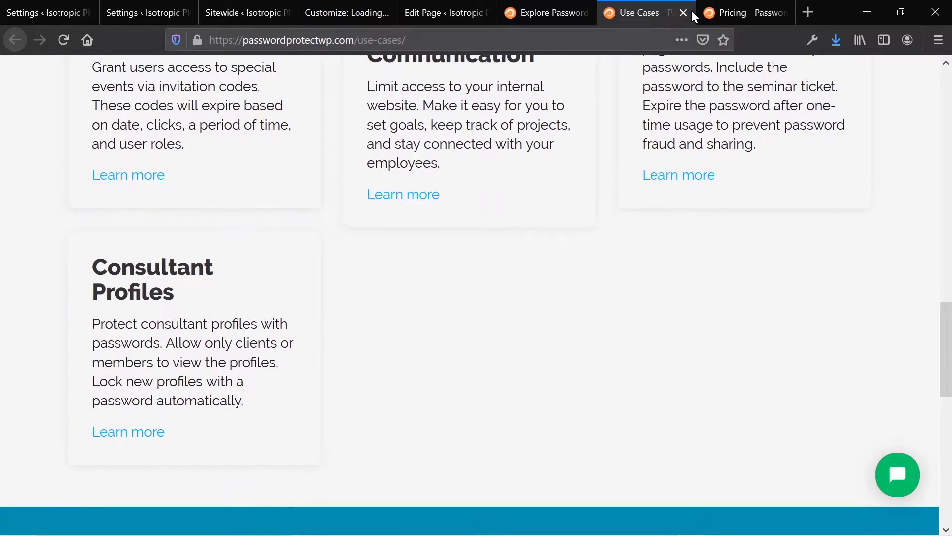
Step: Close the Use Cases page and compare the Personal, Business and Agency plans and their payment options on the Pricing page
click(684, 14)
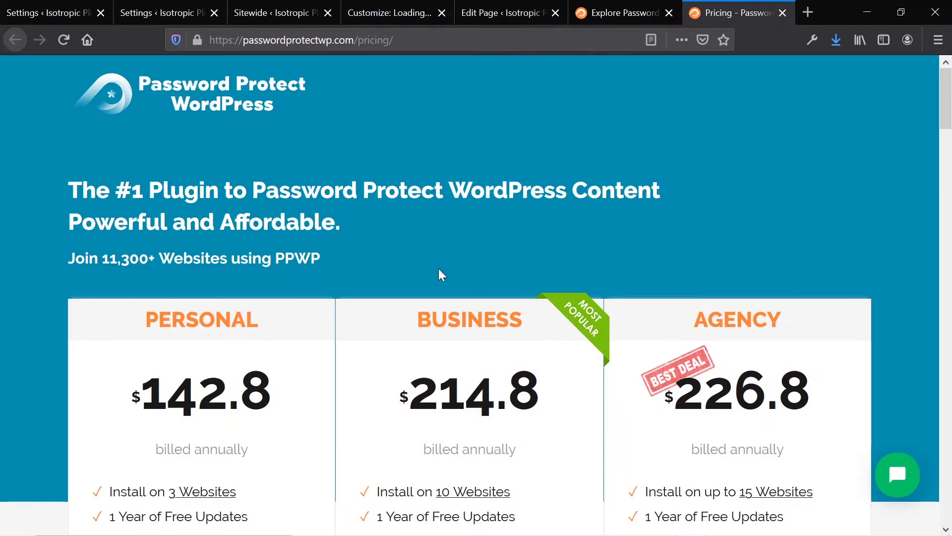
scroll(405, 268, down, 3)
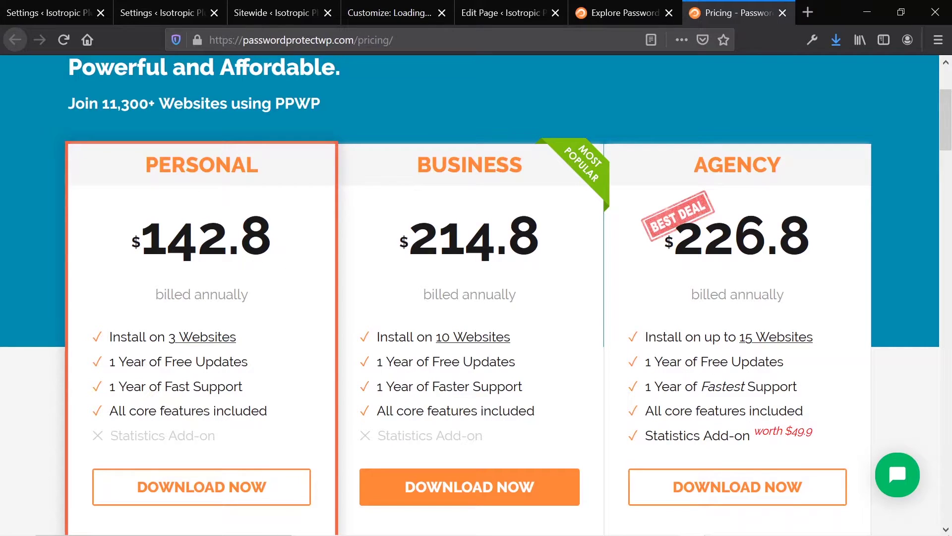
scroll(210, 356, down, 2)
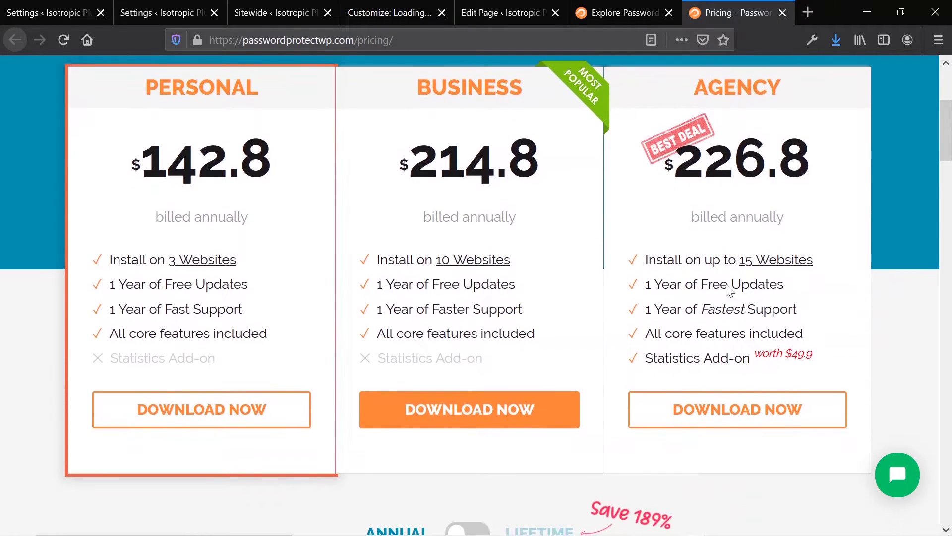
scroll(743, 224, down, 5)
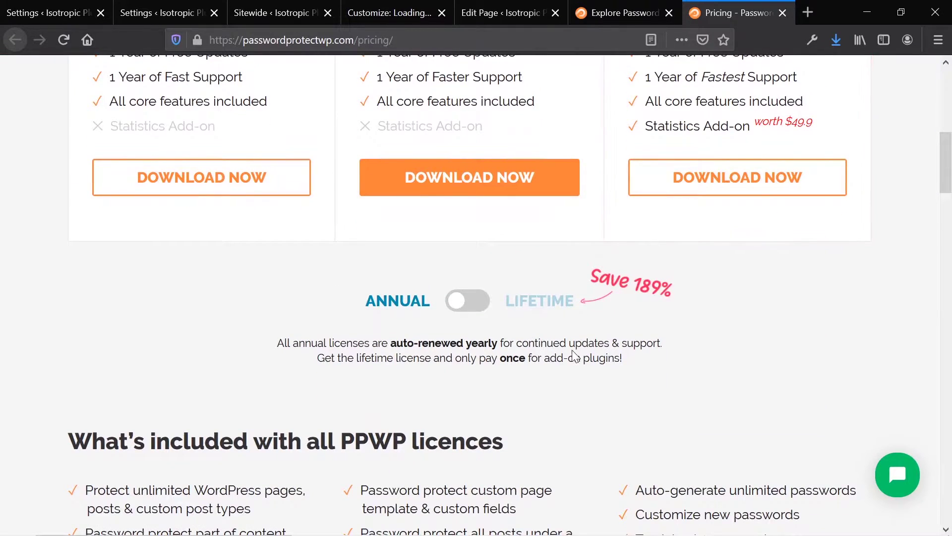
scroll(446, 347, up, 3)
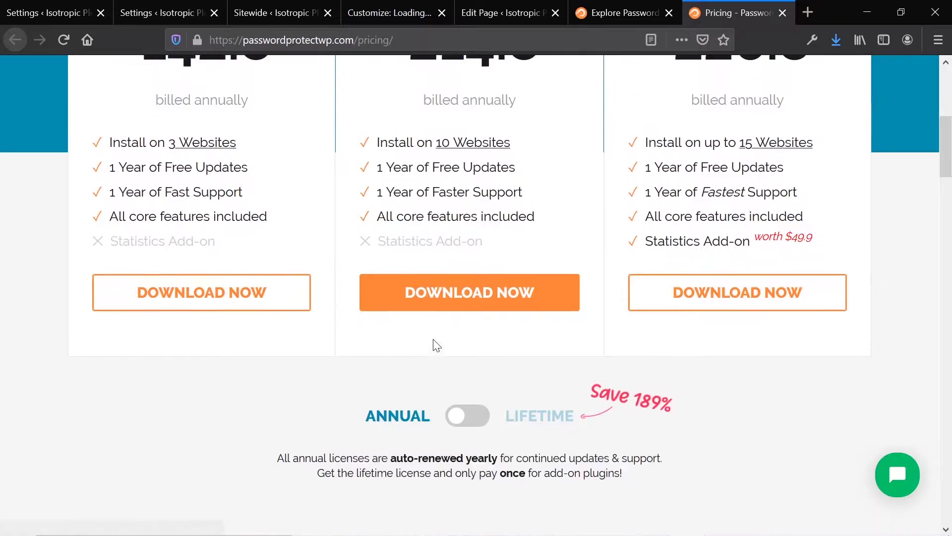
mouse_move(414, 335)
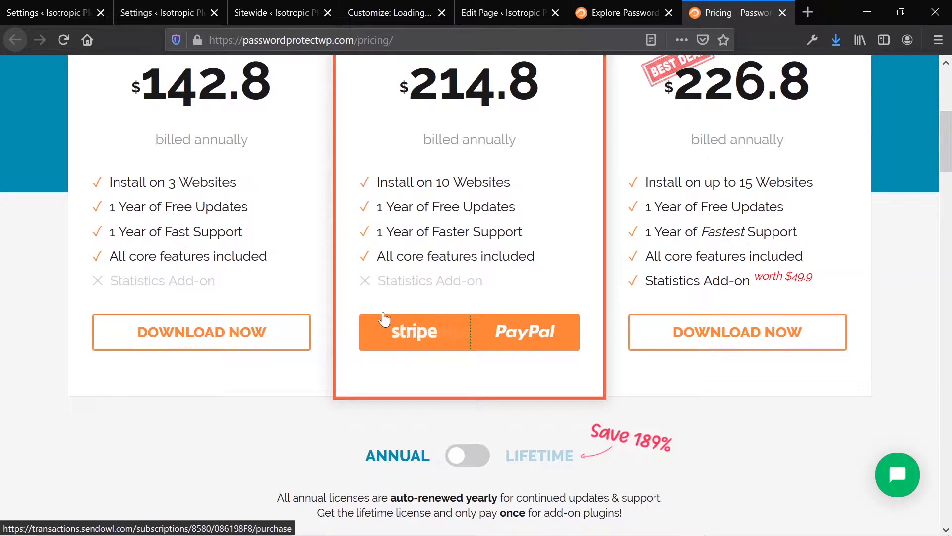
mouse_move(283, 341)
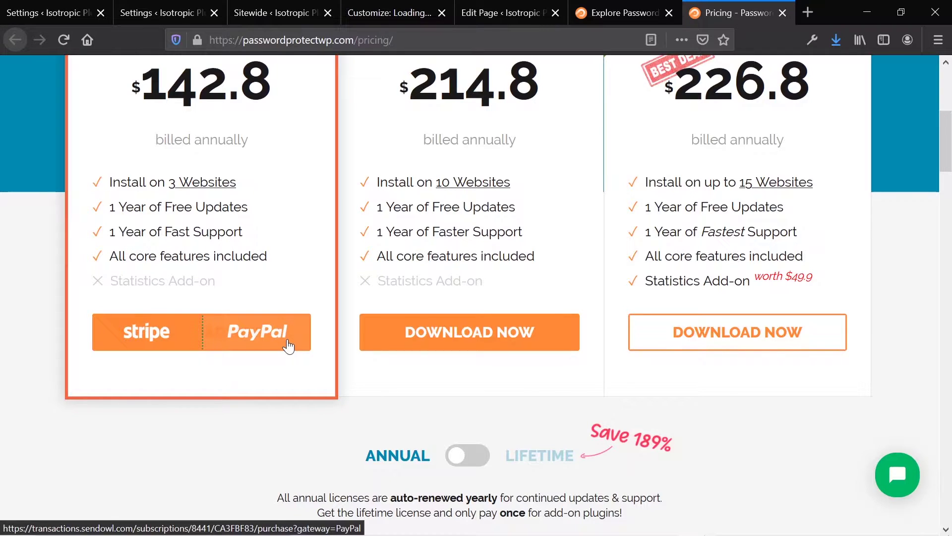
Step: Review the list of what's included with all PPWP licences on the Pricing page
scroll(361, 322, down, 2)
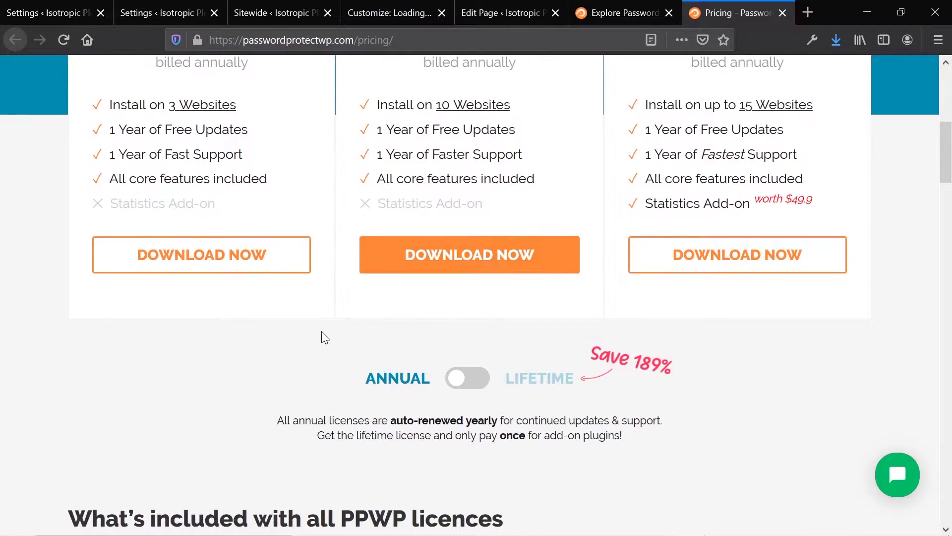
scroll(323, 337, down, 8)
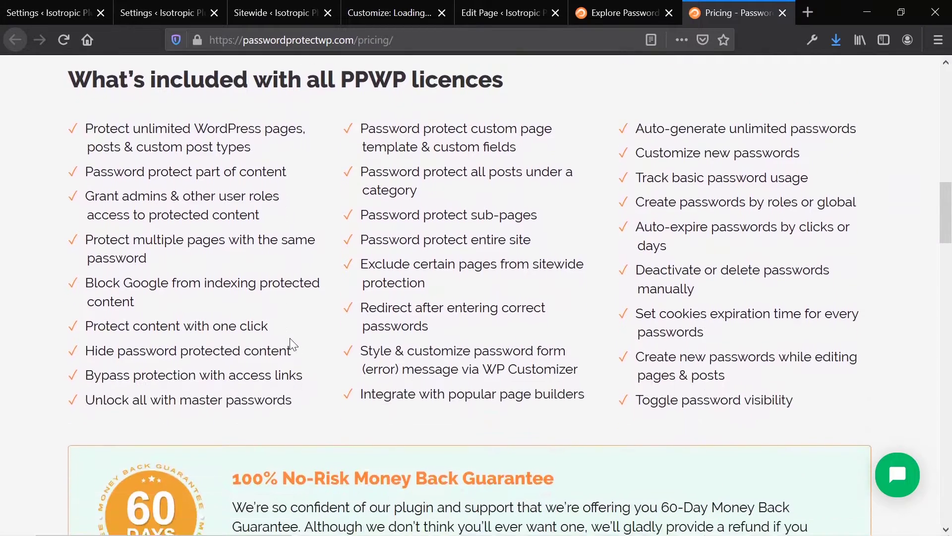
scroll(293, 343, down, 1)
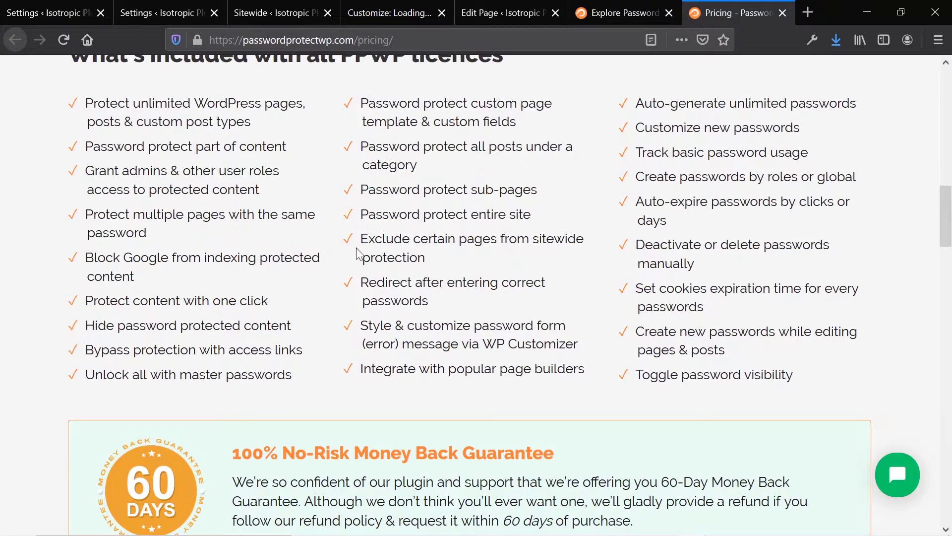
Step: Read the money back guarantee and the list of Frequently Asked Questions on the Pricing page
scroll(389, 254, down, 5)
scroll(374, 245, down, 1)
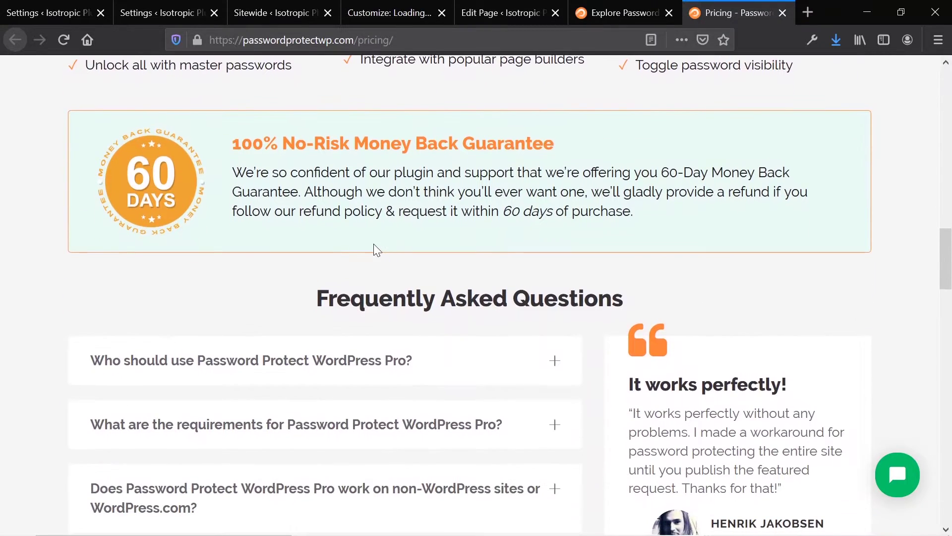
scroll(382, 250, down, 3)
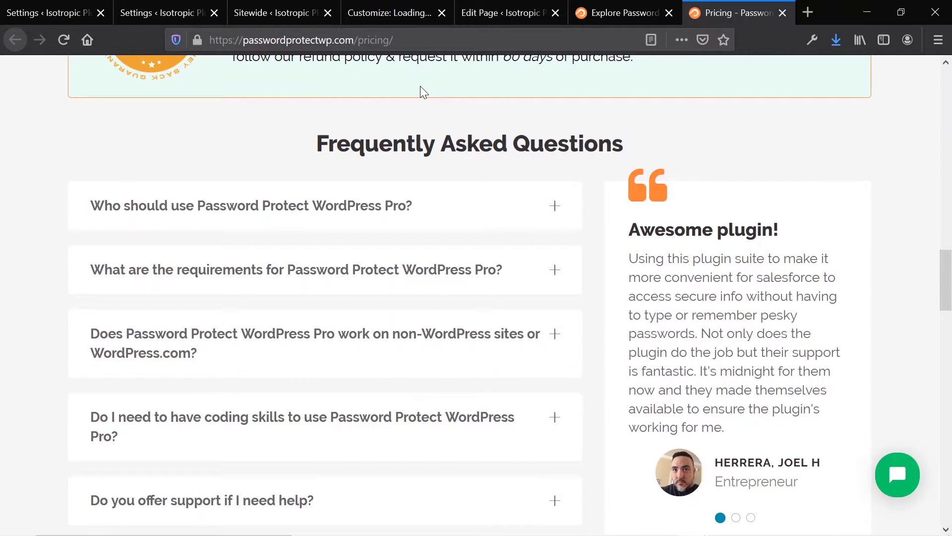
Step: Switch to the plugin's General settings in WordPress and review the Password Protection options, including the unit choices for Cookie Expiration Time
click(72, 6)
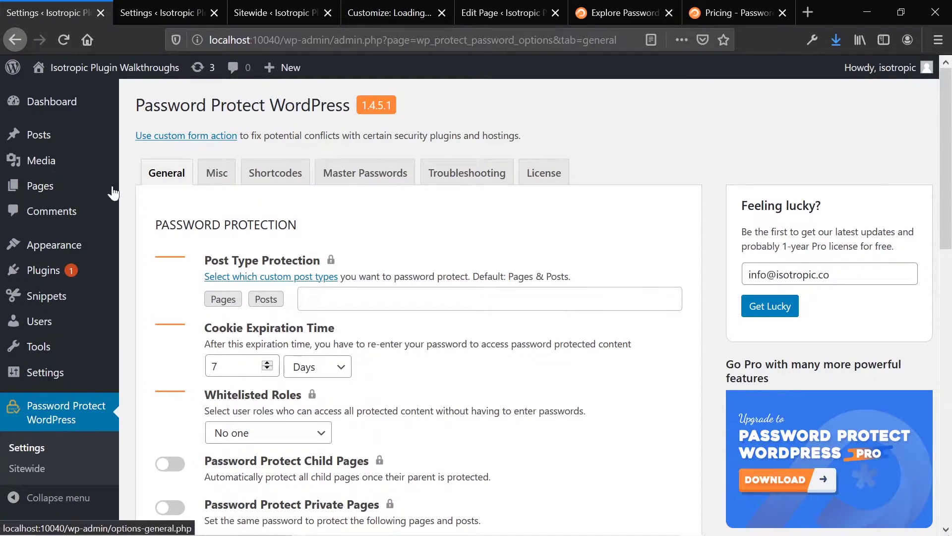
mouse_move(118, 73)
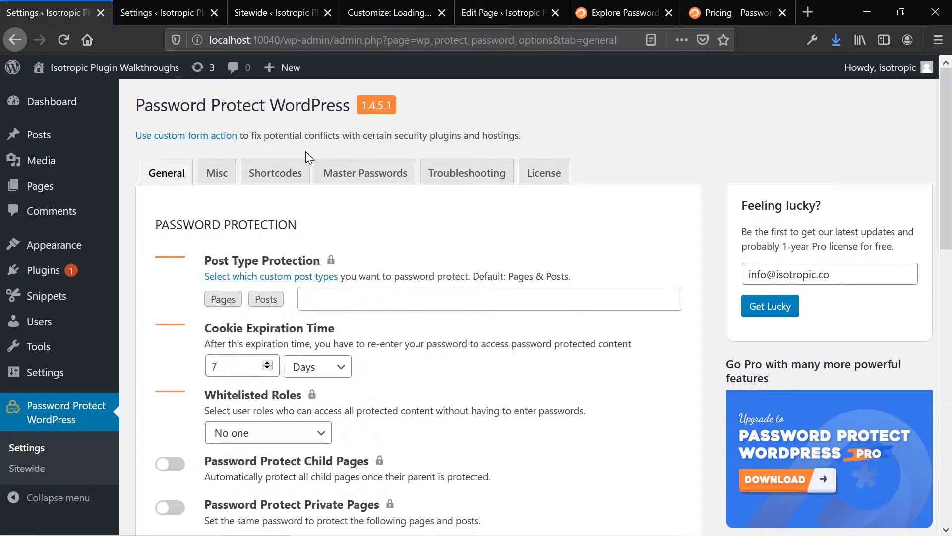
scroll(307, 151, down, 3)
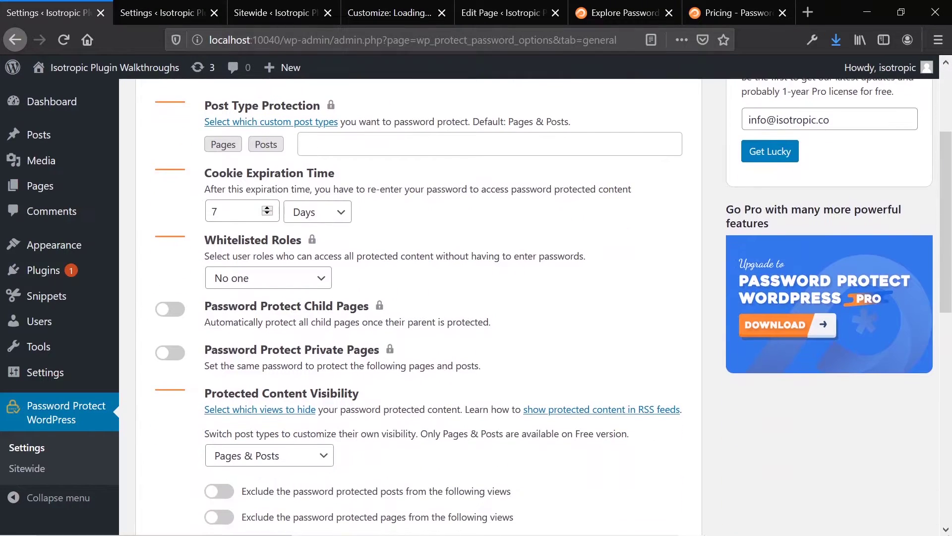
scroll(307, 155, up, 1)
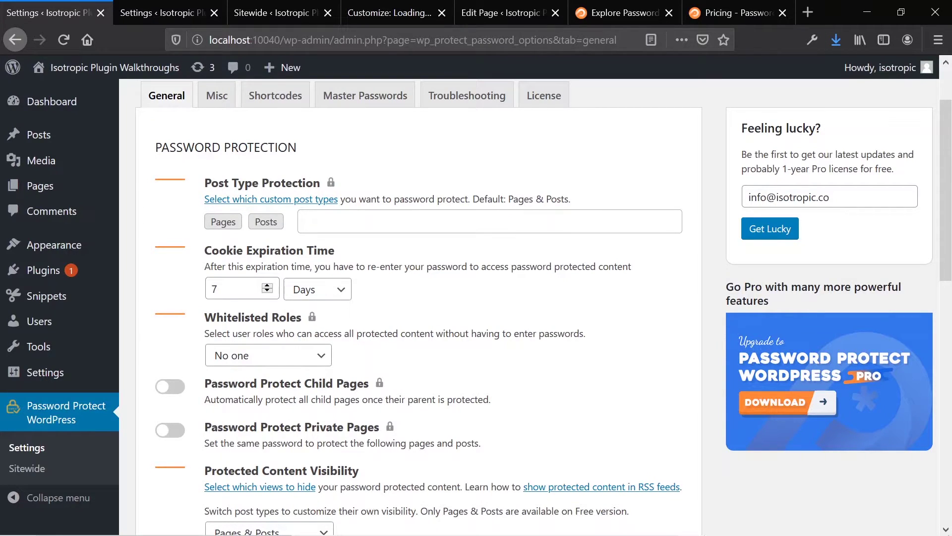
mouse_move(62, 140)
scroll(275, 298, down, 3)
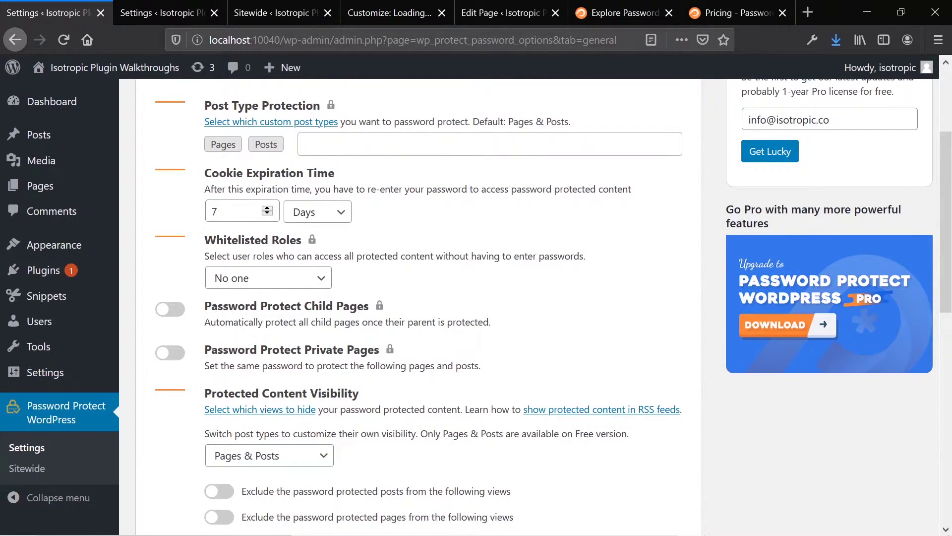
click(323, 213)
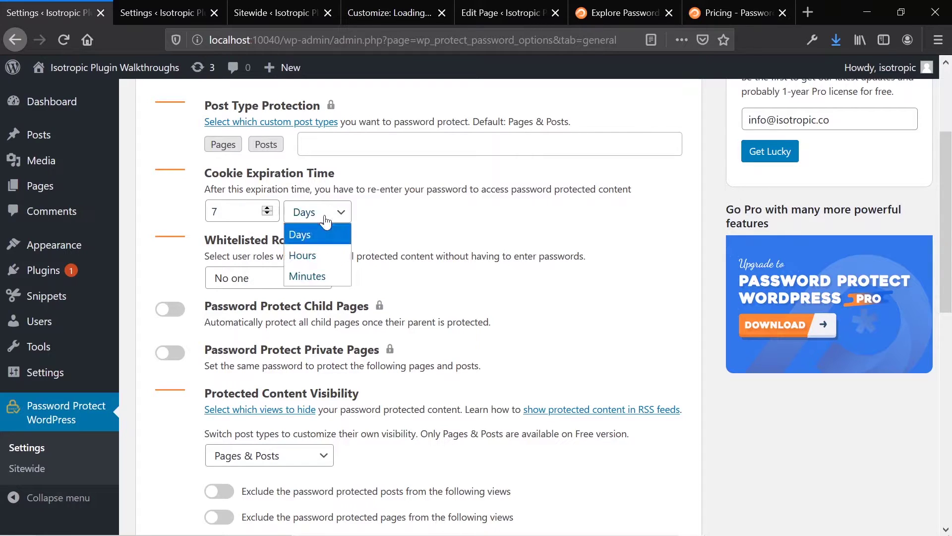
click(424, 313)
Step: Review the remaining General settings, from Whitelisted Roles and Protected Content Visibility through Password Form Customization, Advanced Options and caching
scroll(248, 205, down, 2)
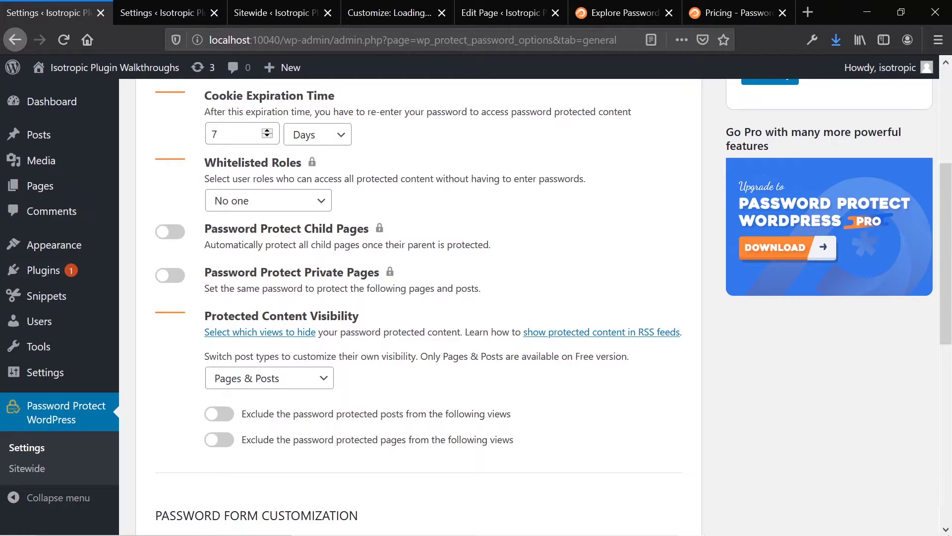
scroll(347, 298, down, 3)
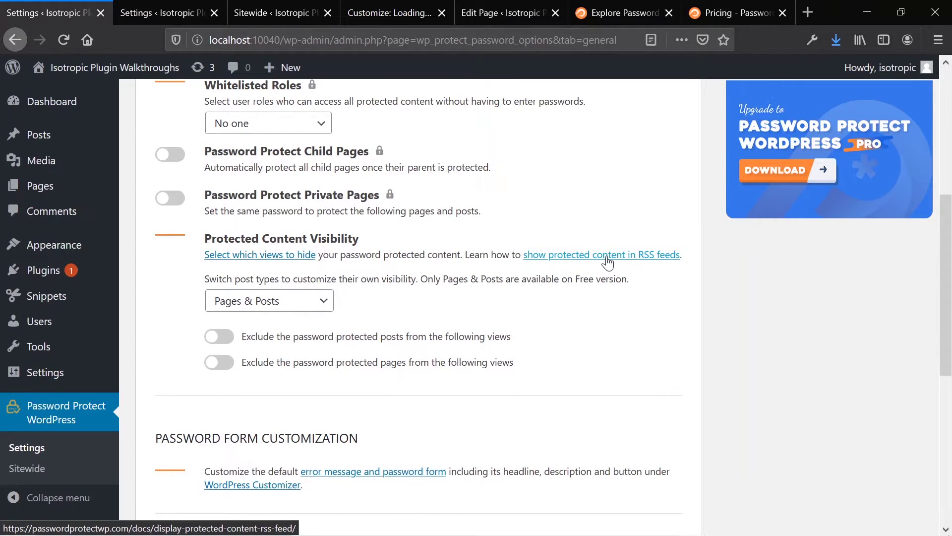
scroll(320, 317, down, 3)
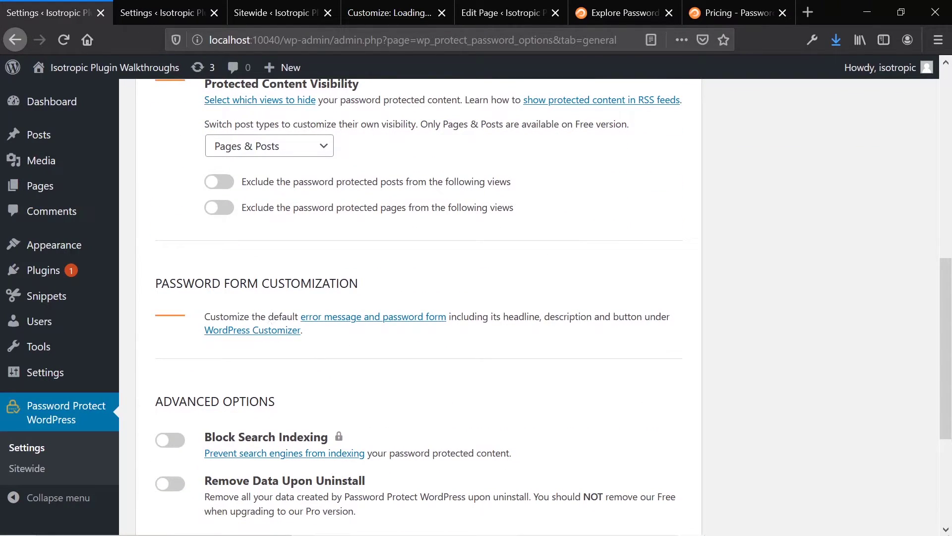
scroll(333, 327, down, 2)
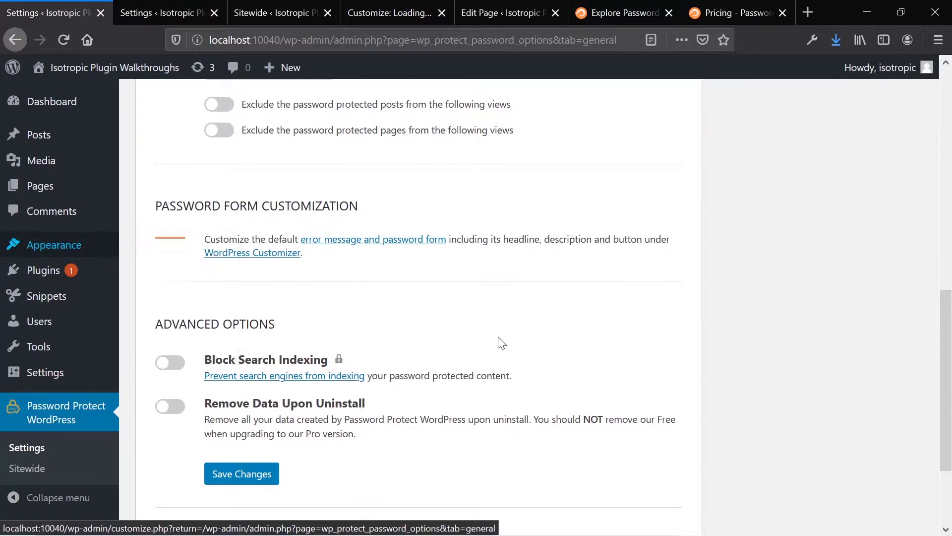
scroll(448, 334, down, 3)
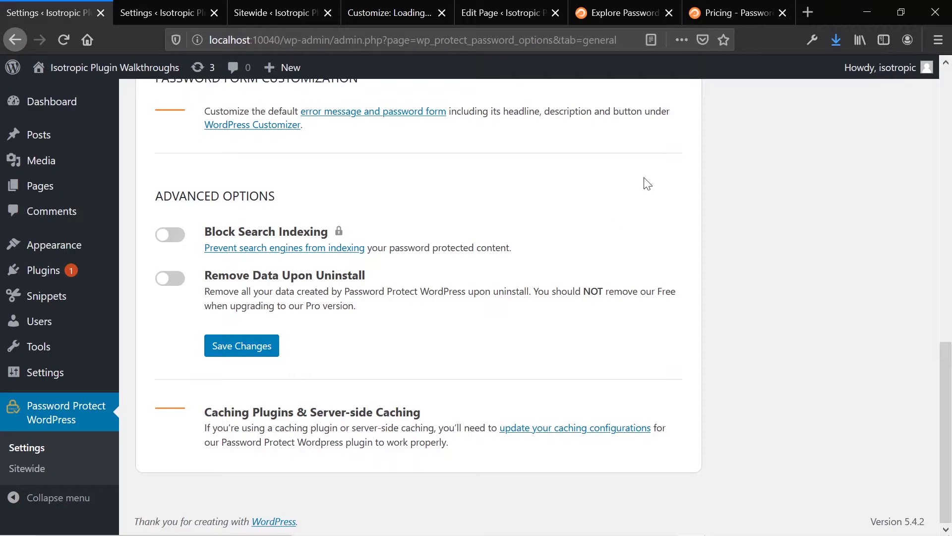
Step: Open the Documentation page on the plugin's website and look through its article categories down to Coming Soon
click(735, 13)
middle_click(791, 175)
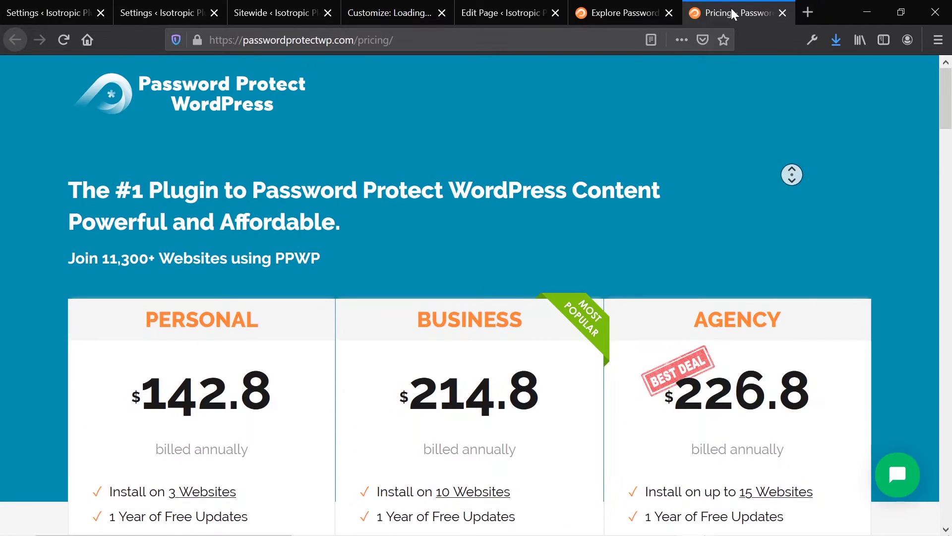
click(257, 104)
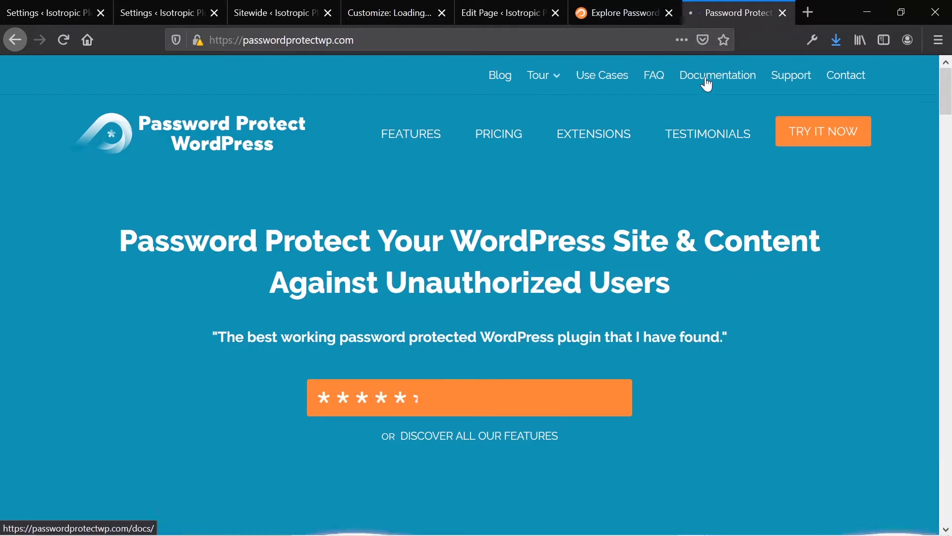
click(707, 82)
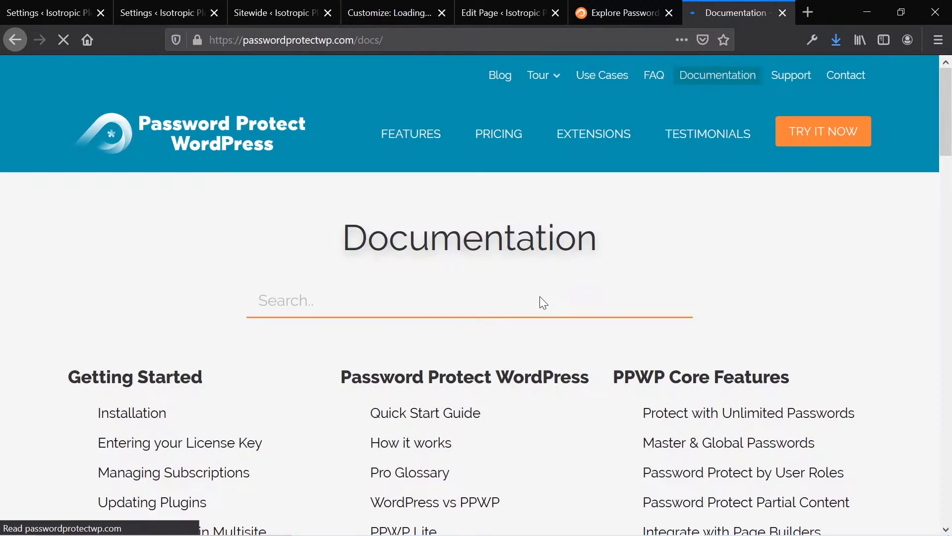
scroll(543, 303, down, 10)
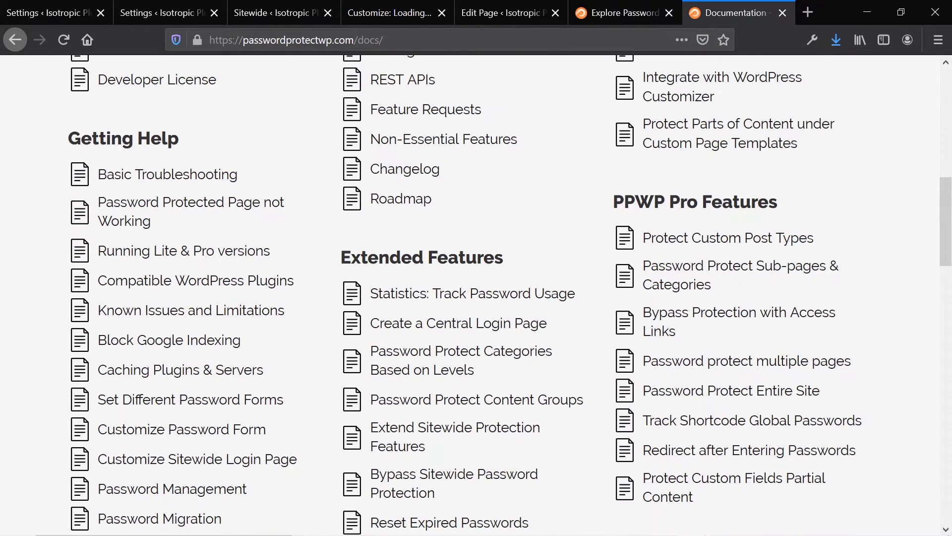
scroll(463, 266, down, 16)
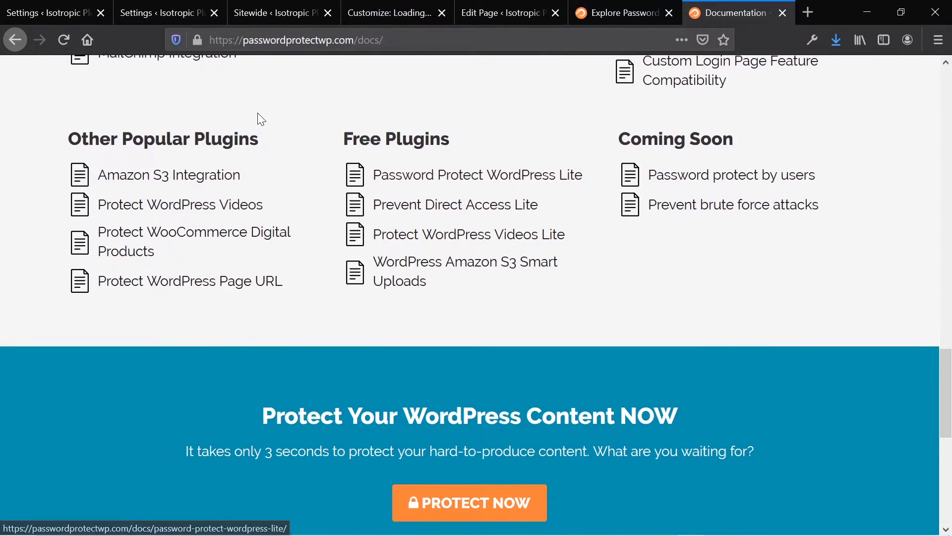
Step: Return to the plugin's WordPress settings and review the Misc options and the Shortcodes section
click(64, 7)
middle_click(485, 277)
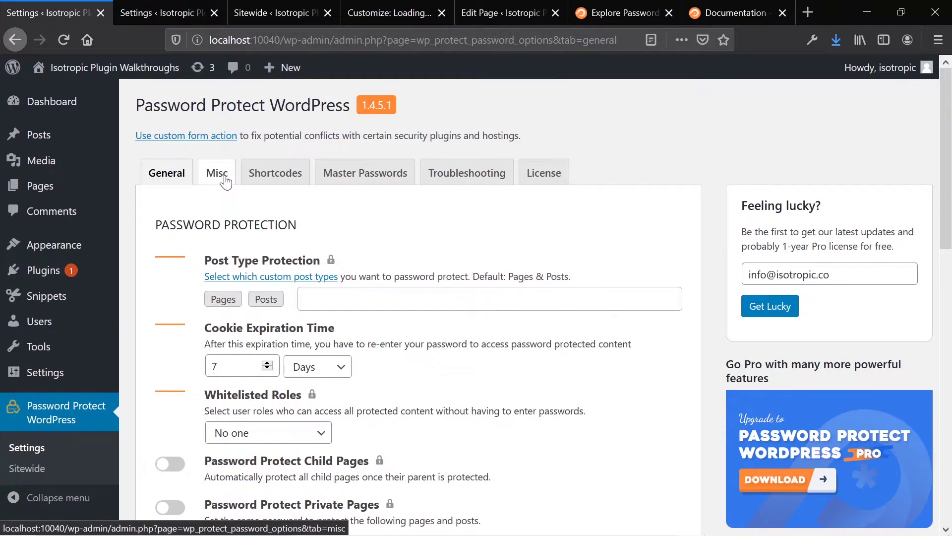
click(226, 181)
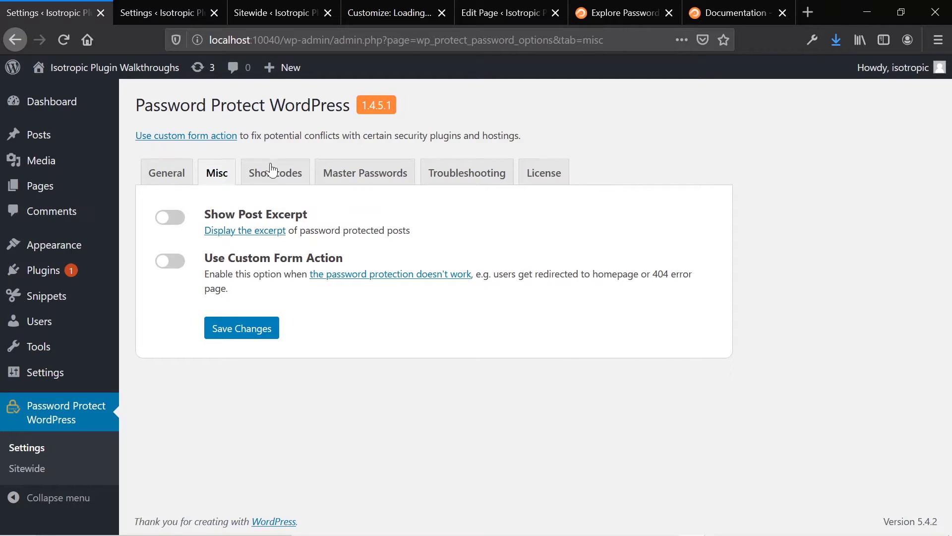
click(293, 180)
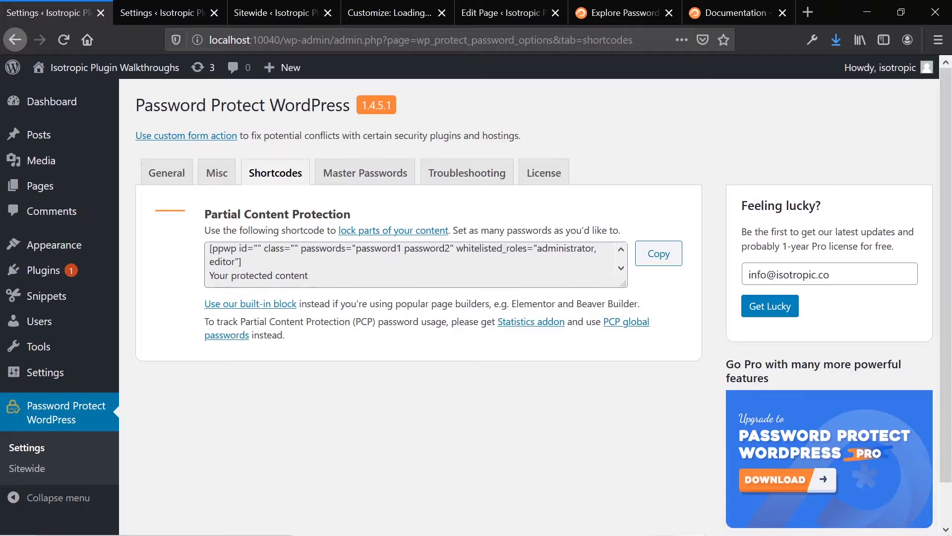
Step: Copy the Partial Content Protection shortcode text
scroll(307, 268, down, 1)
drag(308, 268, 264, 242)
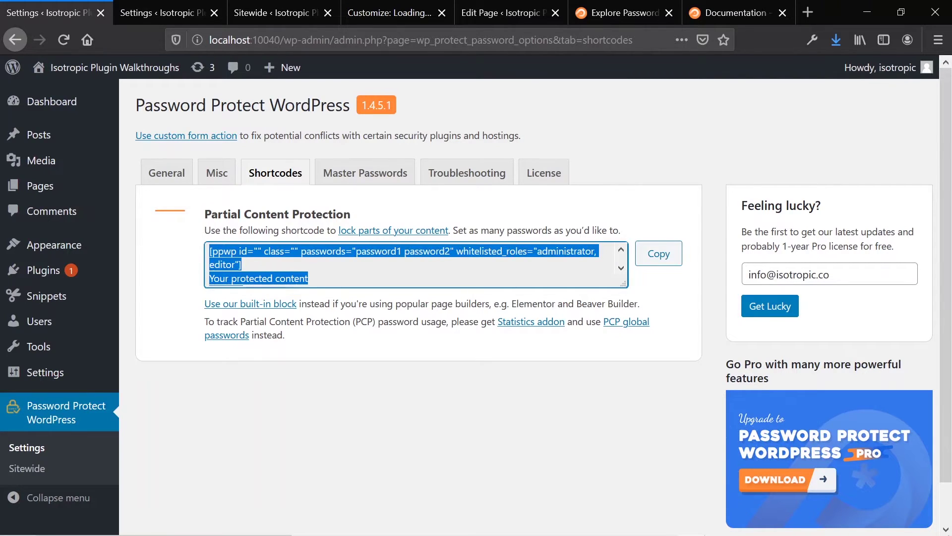
right_click(530, 254)
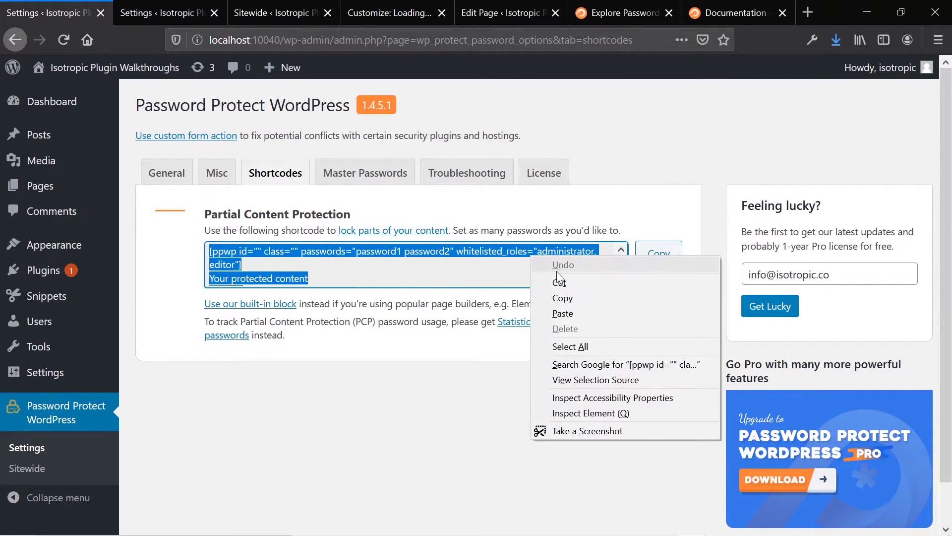
click(562, 296)
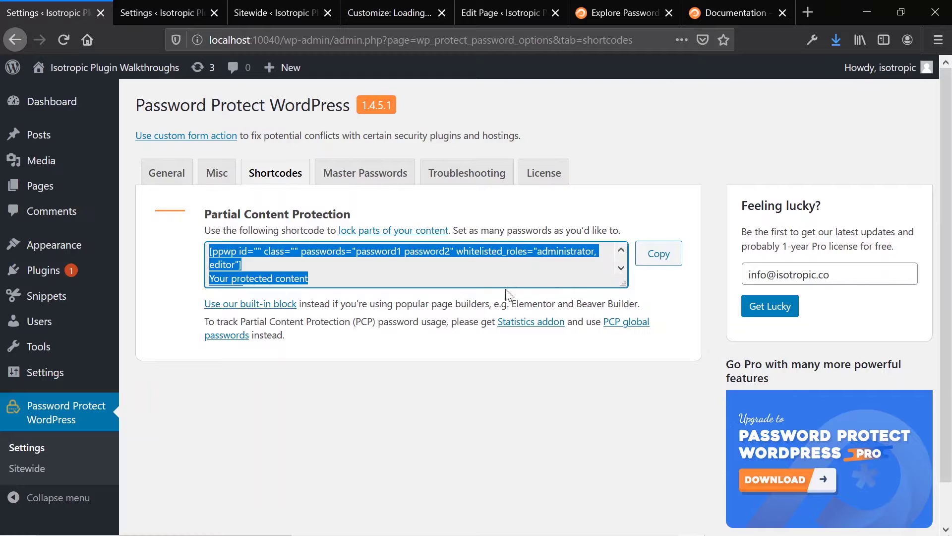
Step: View the Master Passwords table, and switch to the Sitewide Protection page to review its options
click(328, 179)
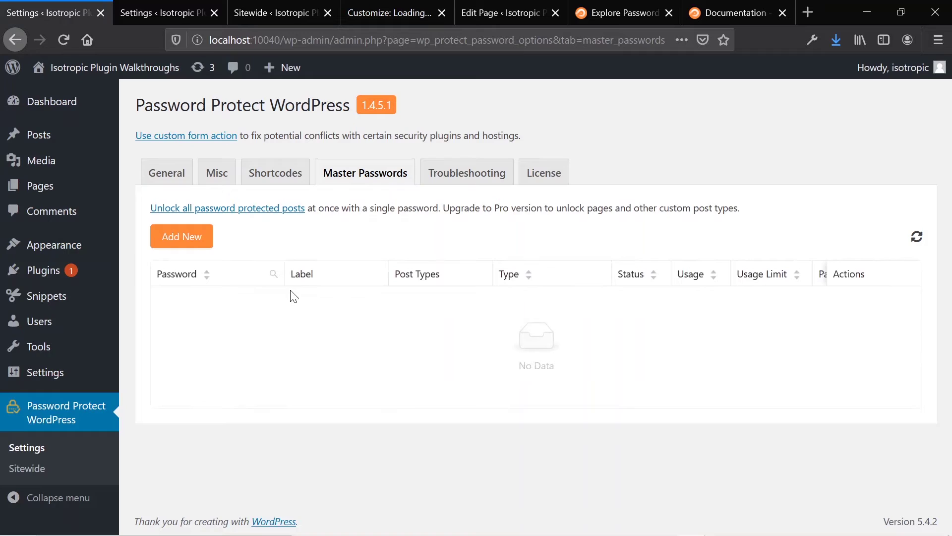
click(172, 190)
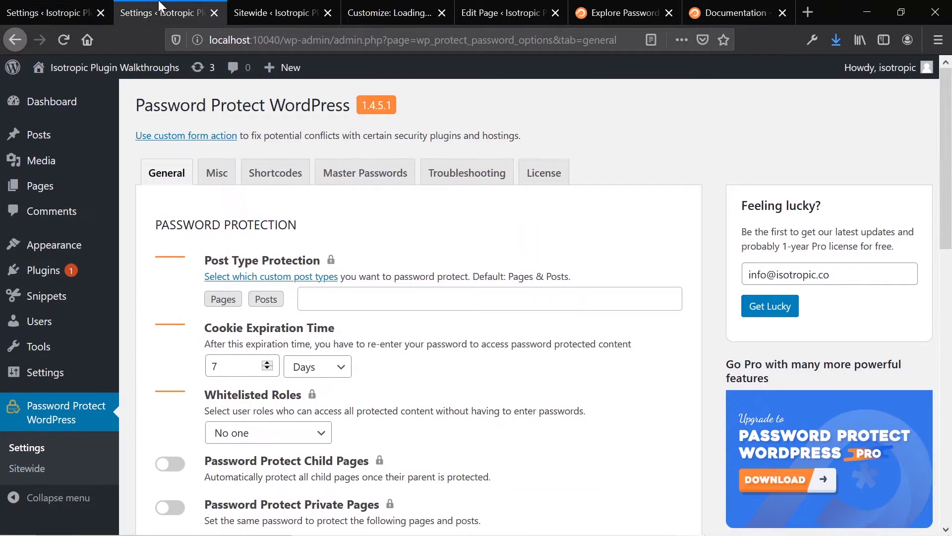
click(275, 9)
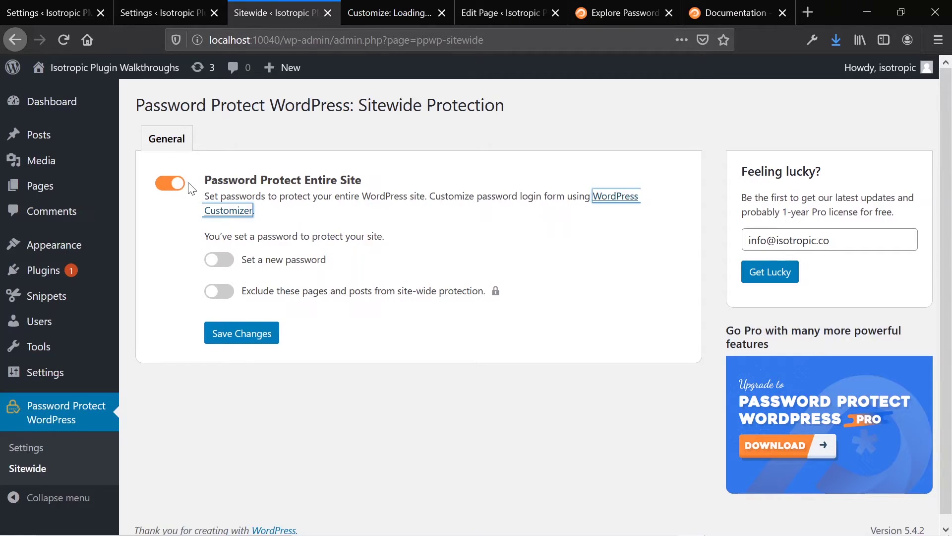
Step: Switch to the WordPress Customizer and look through the Password Form, Logo and Button sections of PPWP Sitewide Login Form
click(389, 13)
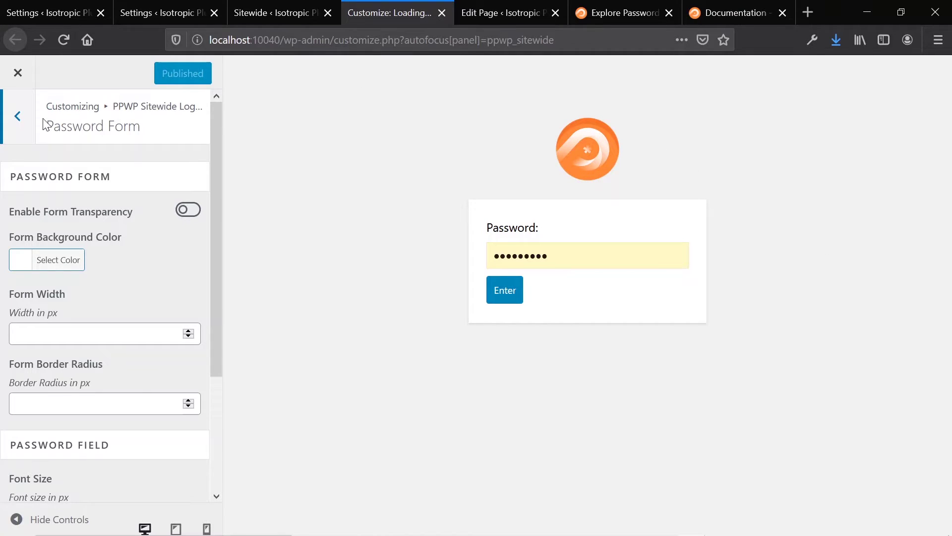
click(17, 117)
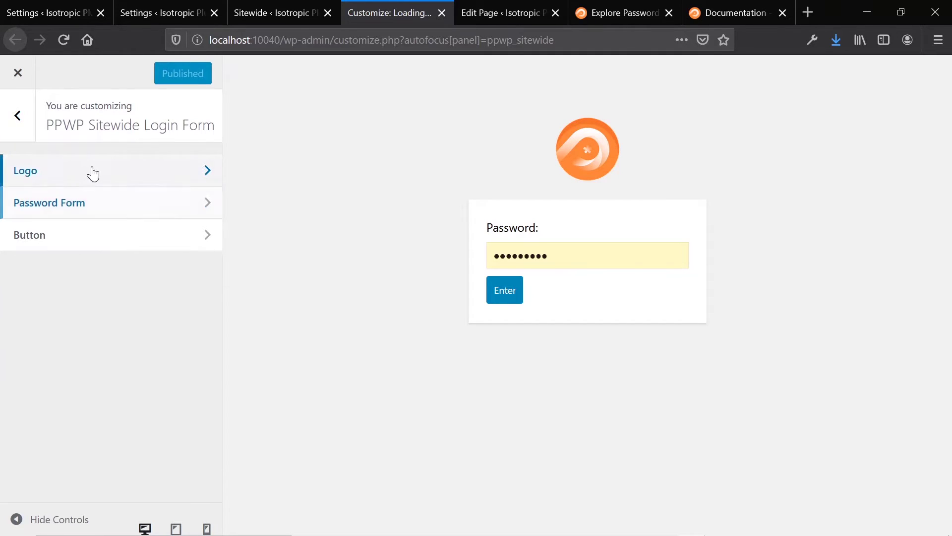
click(92, 172)
click(12, 119)
click(64, 235)
click(17, 112)
click(18, 113)
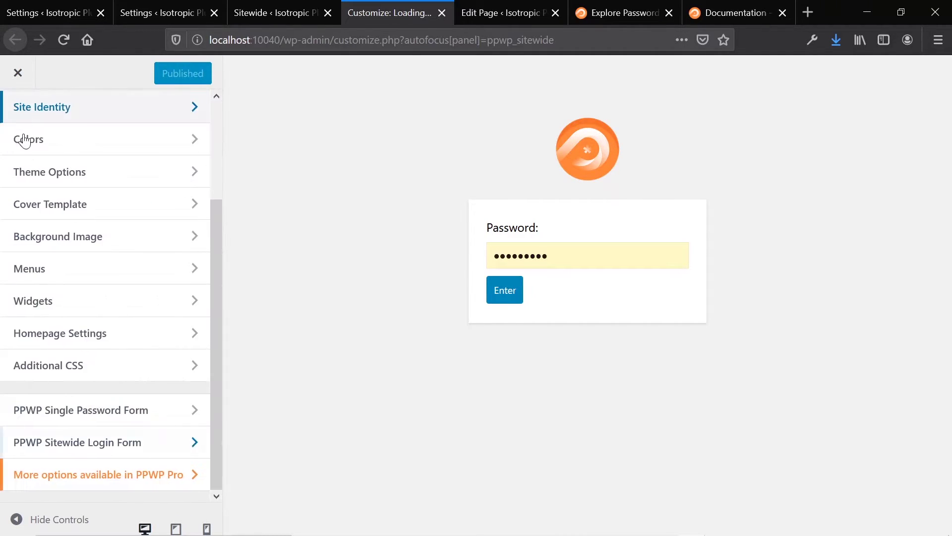
Step: Examine the PPWP Single Password Form sections in the Customizer, including Error Message
click(120, 414)
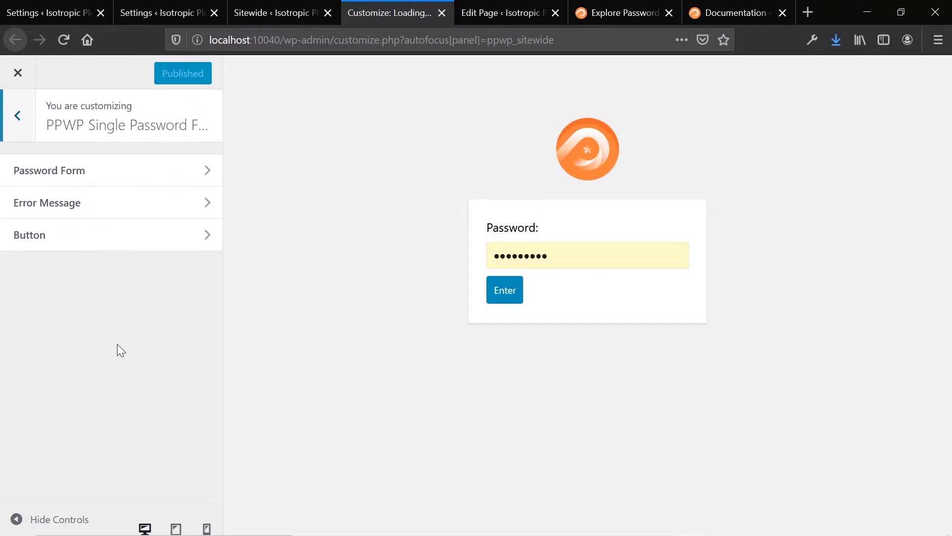
click(77, 199)
click(25, 121)
Step: Load the site's front page at localhost:10040 and try to unlock it with the prefilled site password
drag(281, 40, 770, 27)
key(BackSpace)
key(BackSpace)
key(Return)
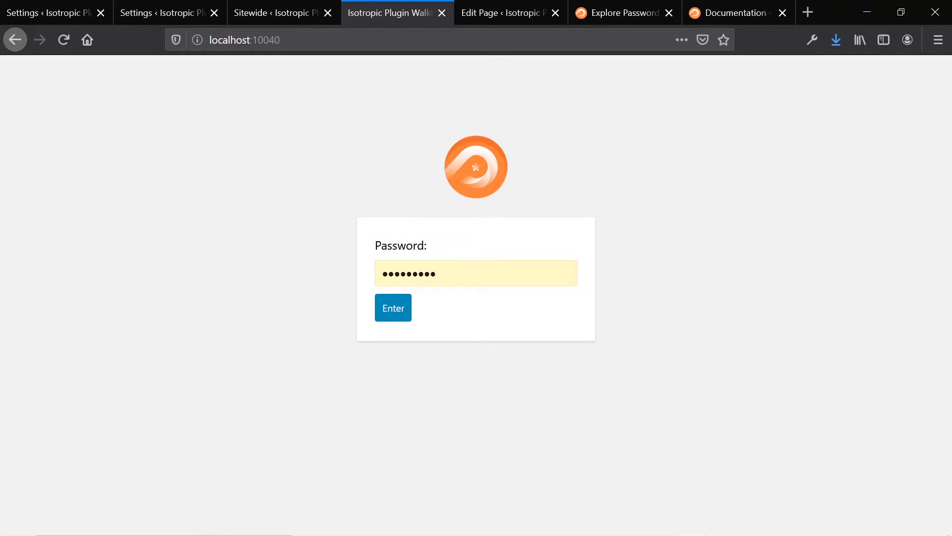
click(404, 308)
key(ctrl+a)
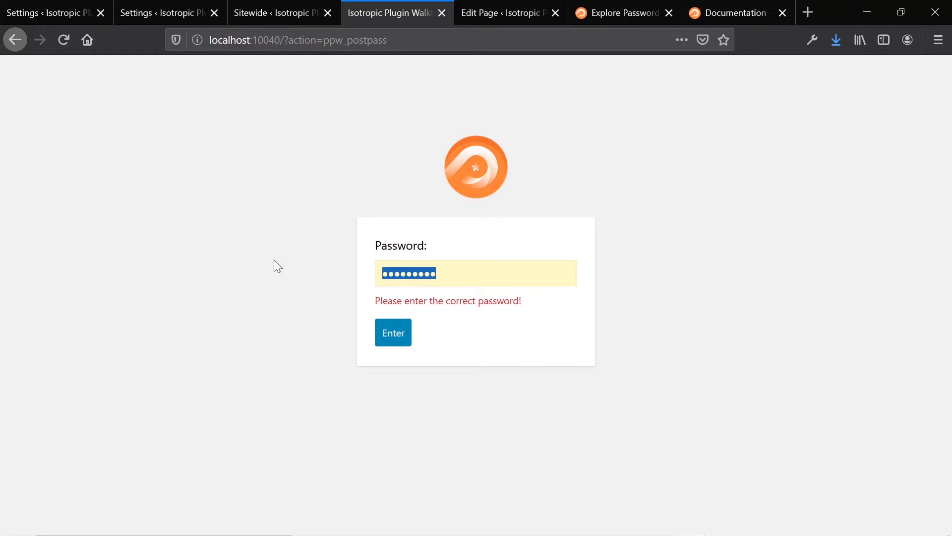
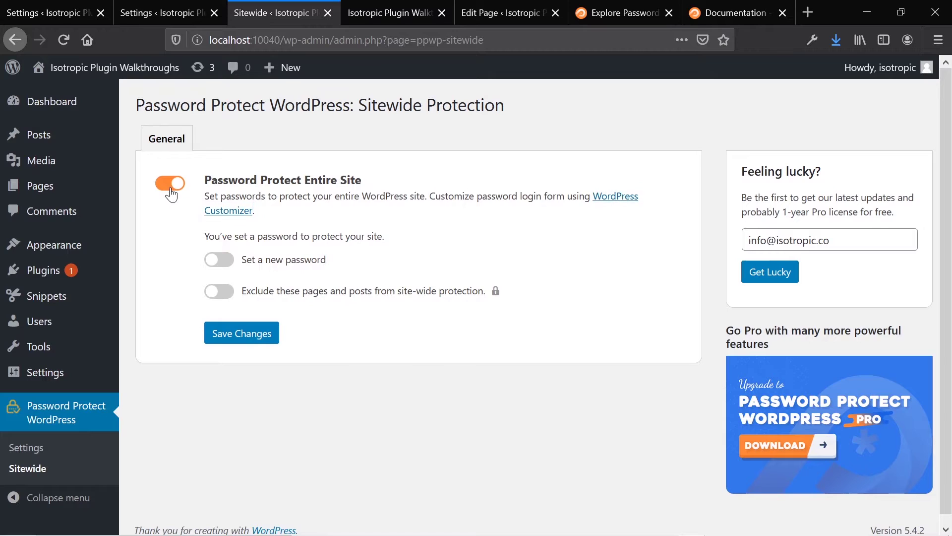
Step: Turn off Password Protect Entire Site on the Sitewide Protection page and save the changes
click(255, 249)
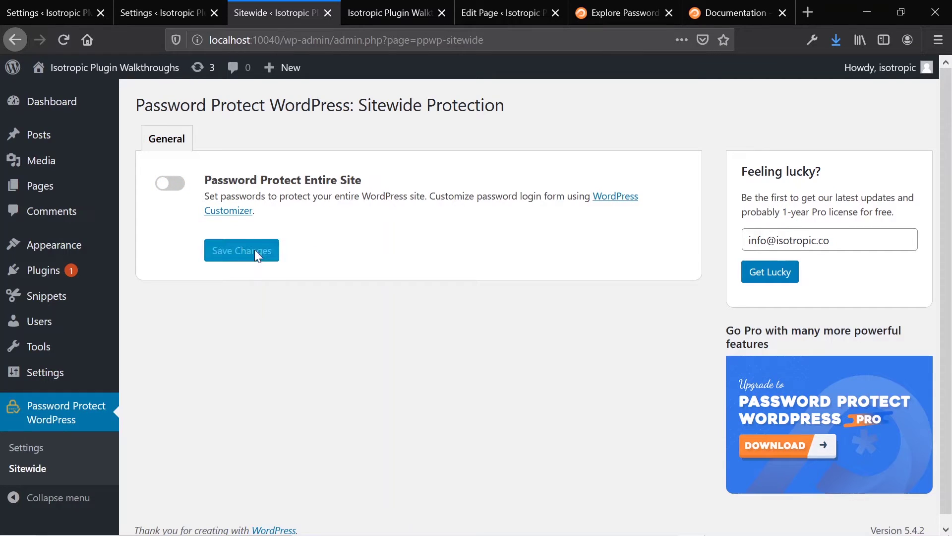
Step: Preview Sample Page from its editor and read through the page content on the front end
click(502, 10)
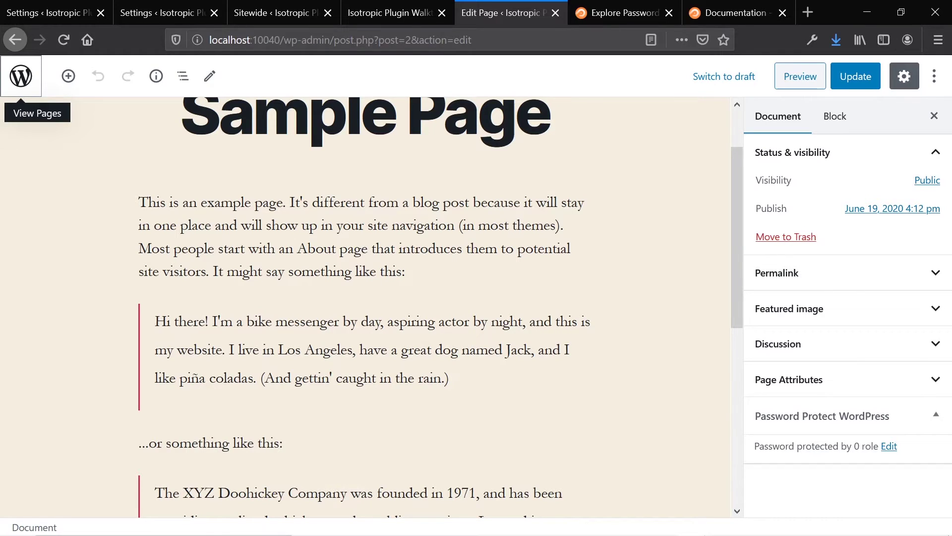
click(798, 79)
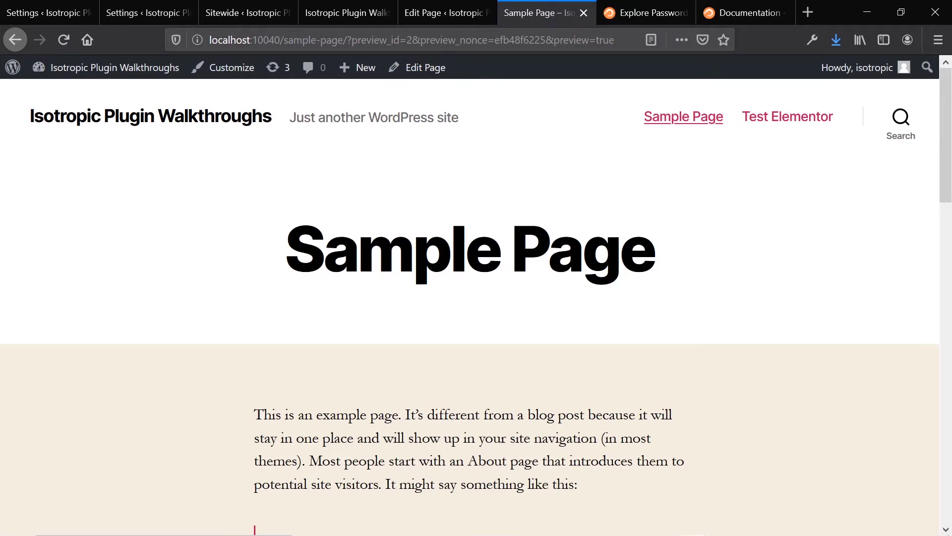
scroll(466, 272, down, 20)
scroll(466, 272, up, 10)
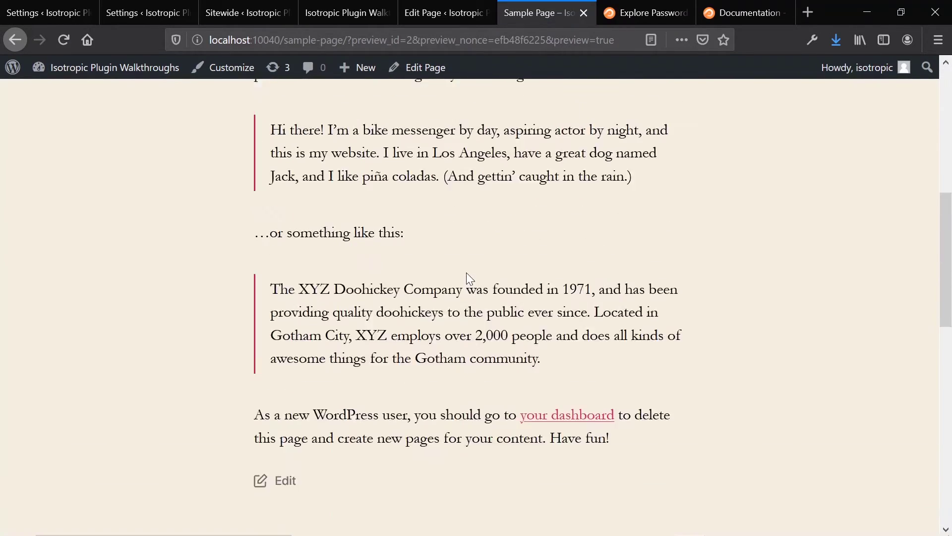
scroll(466, 272, up, 10)
Step: Insert the ppwp shortcode, with its passwords and whitelisted administrator and editor roles, above Sample Page's first paragraph and update the page
click(449, 7)
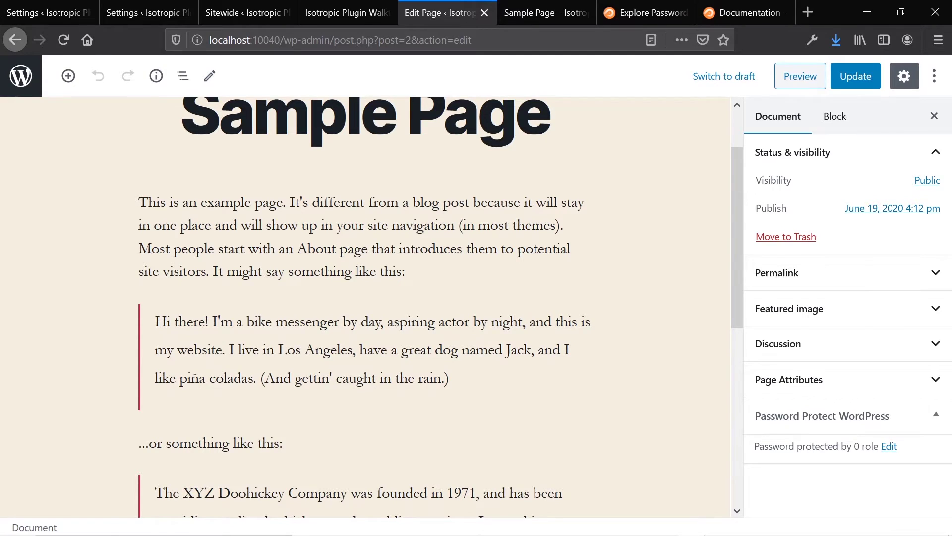
click(140, 204)
key(ctrl+v)
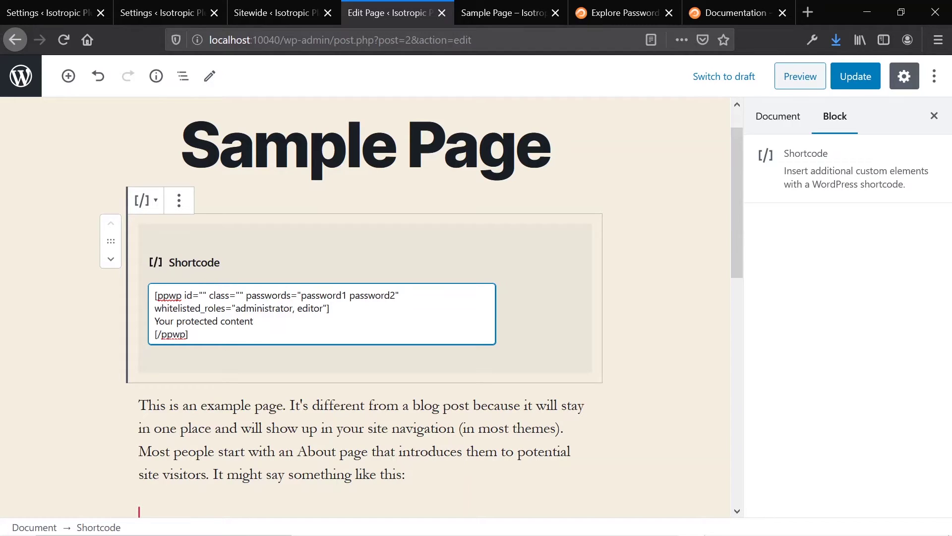
drag(186, 295, 399, 295)
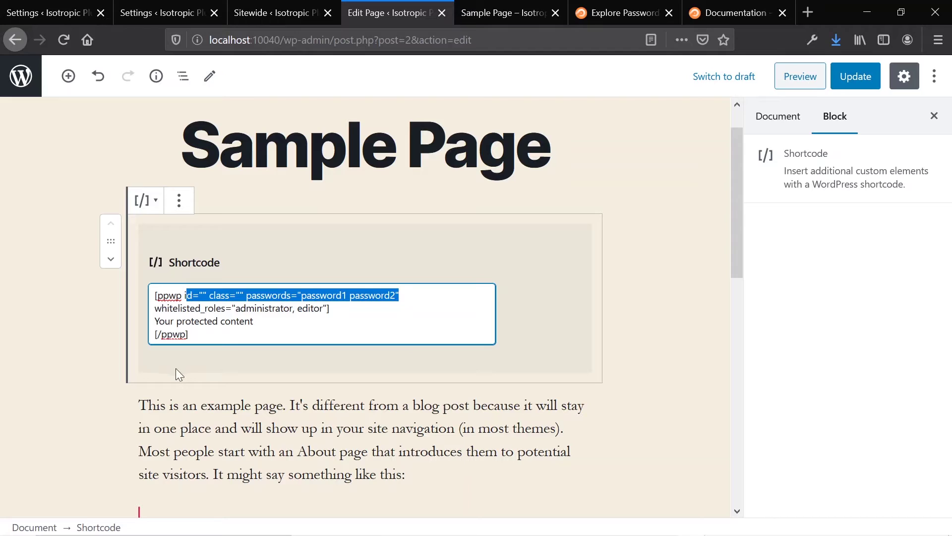
drag(155, 321, 253, 321)
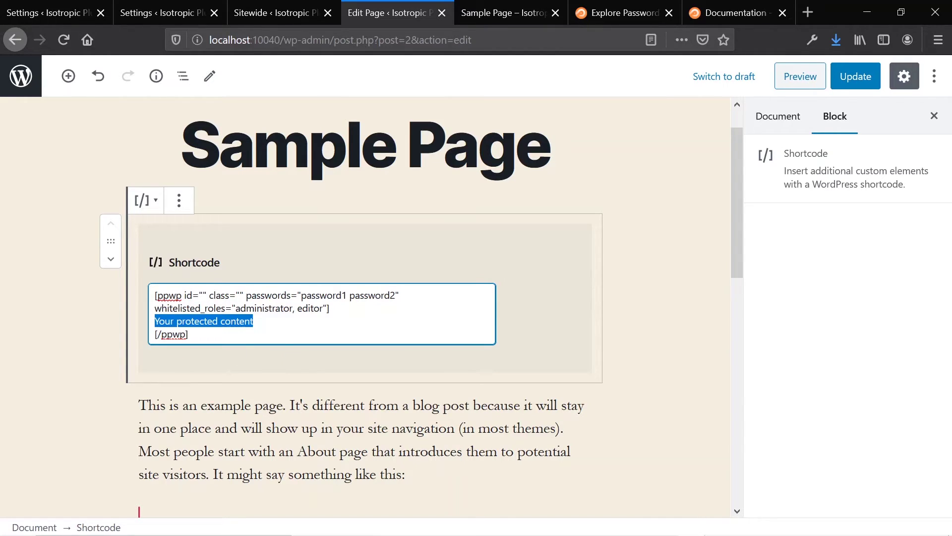
drag(155, 334, 188, 333)
click(856, 76)
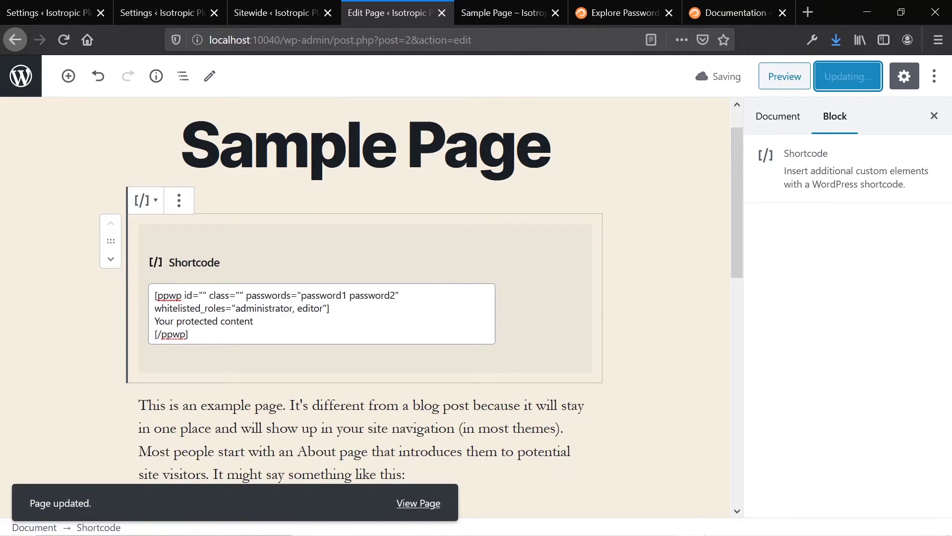
Step: Check the updated Sample Page preview as administrator and highlight the "Your protected content" line
click(530, 6)
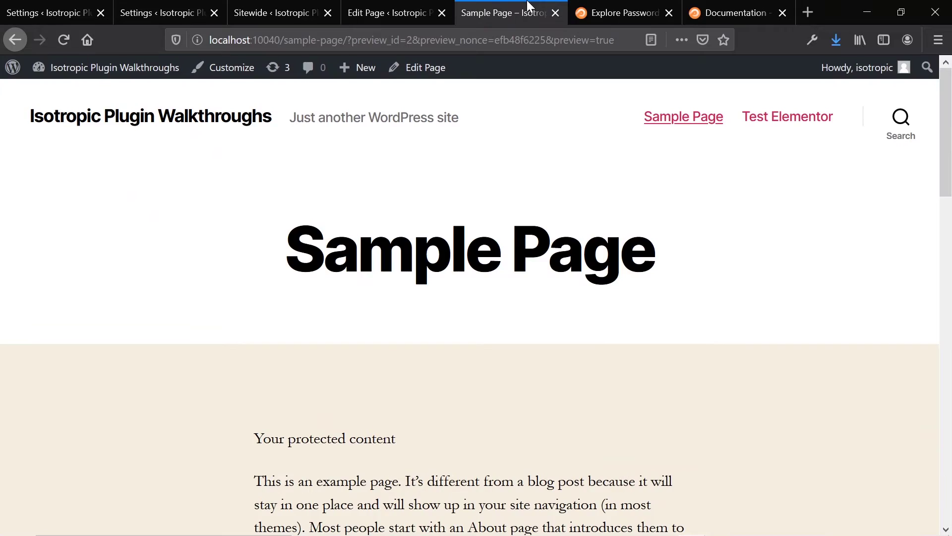
scroll(330, 310, down, 2)
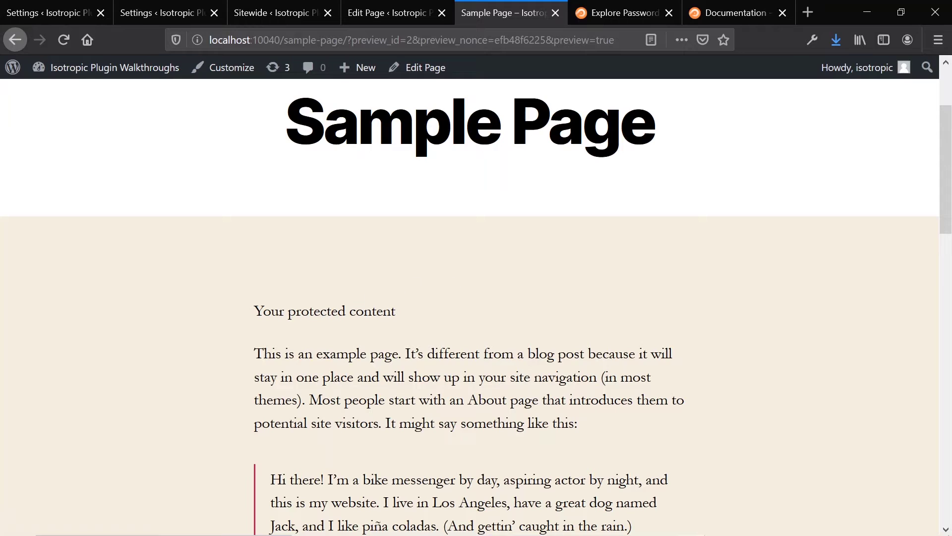
triple_click(317, 311)
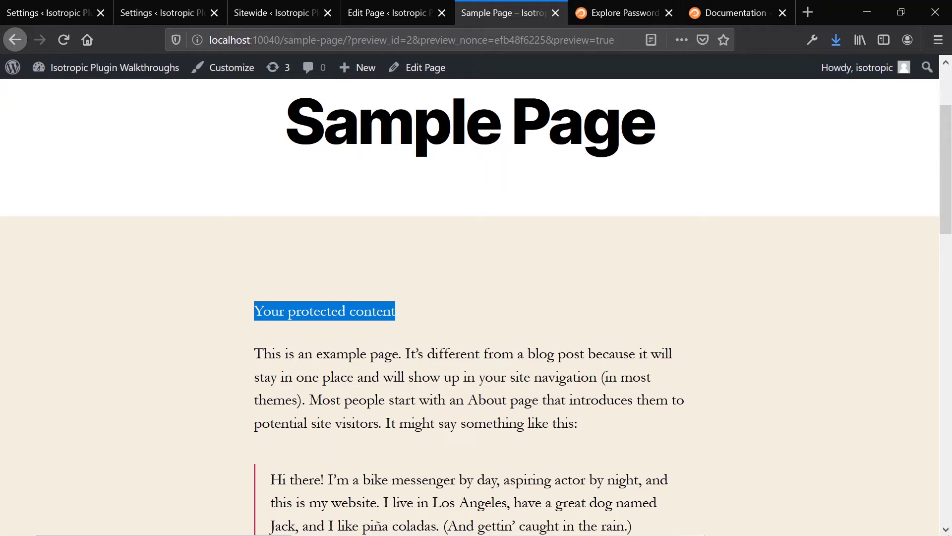
Step: Open a private browsing window, load the site's front page at localhost:10040 and look through it as a logged-out visitor
key(ctrl+shift+p)
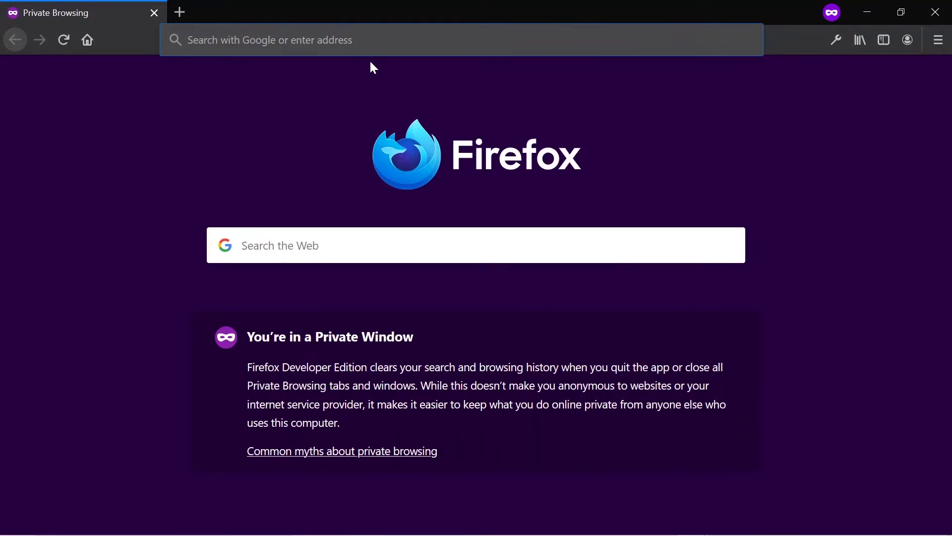
key(ctrl+v)
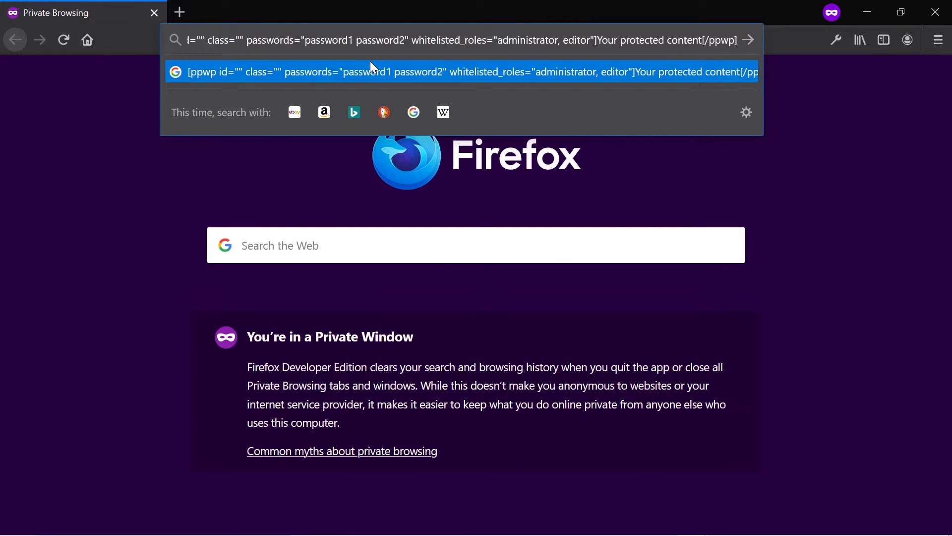
key(alt+Tab)
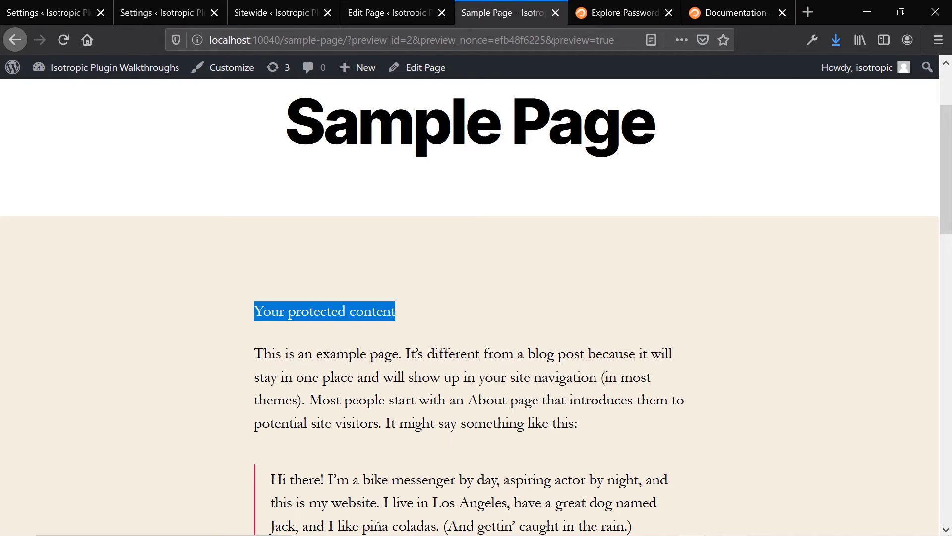
double_click(233, 40)
key(ctrl+c)
key(alt+Tab)
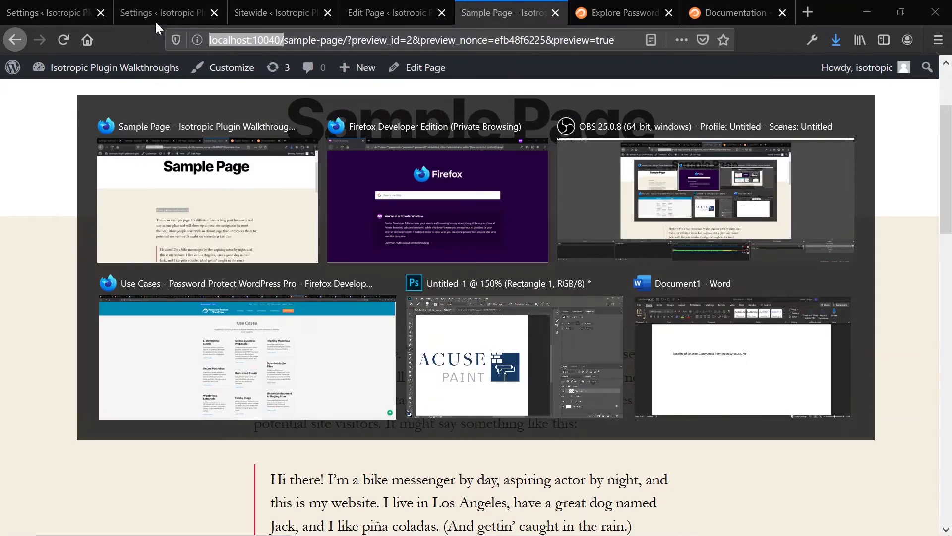
key(ctrl+l)
key(ctrl+v)
key(Return)
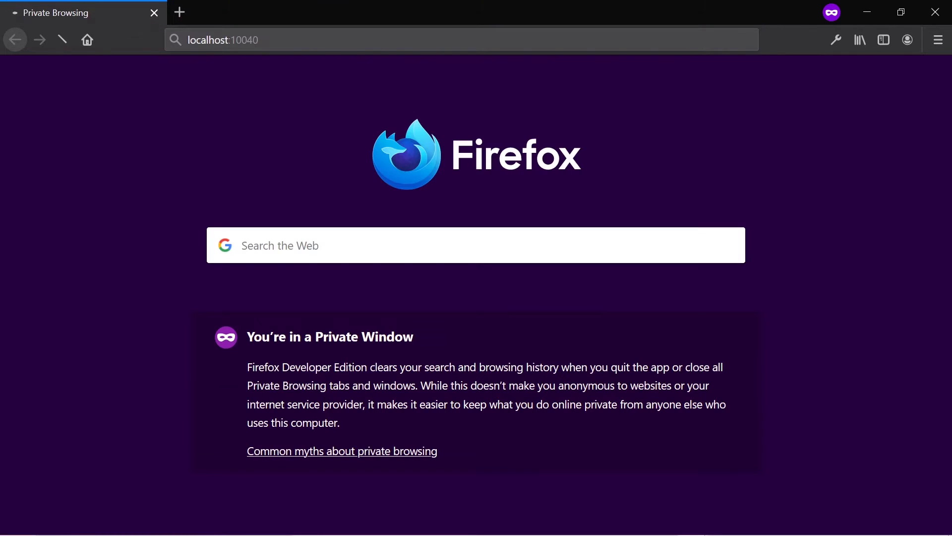
scroll(408, 197, down, 1)
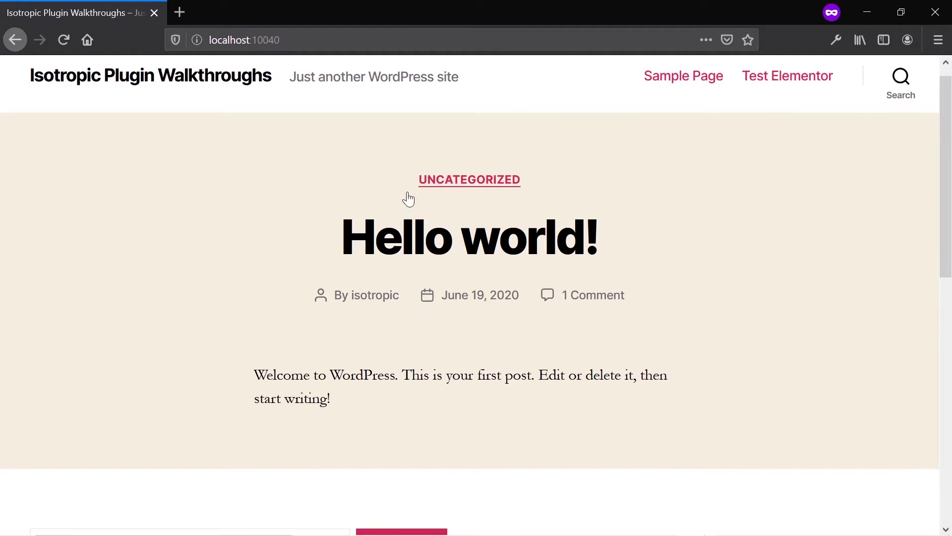
scroll(407, 198, down, 5)
scroll(408, 198, up, 5)
scroll(407, 198, down, 7)
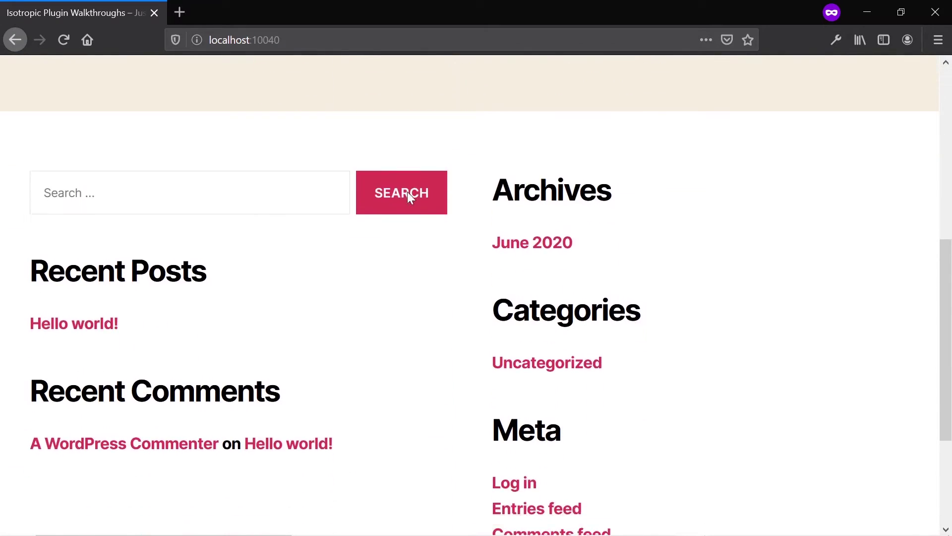
scroll(408, 193, down, 1)
Step: Load localhost:10040/sample-page/ in the private window and examine the Restricted Content form
key(alt+Tab)
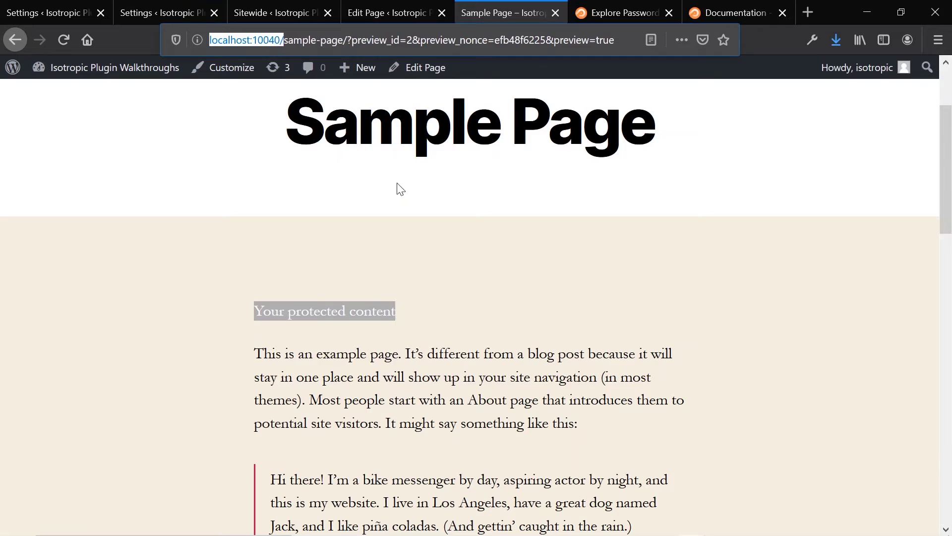
drag(346, 39, 132, 49)
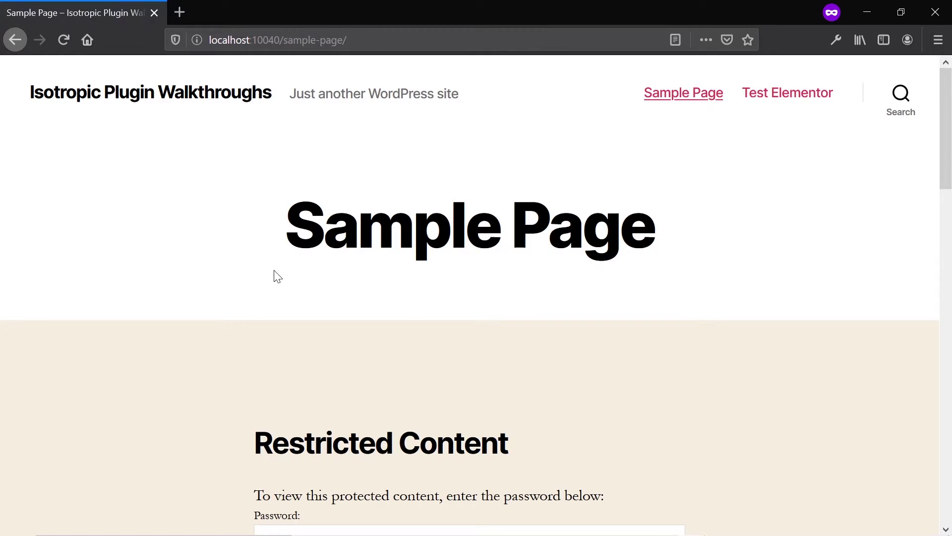
scroll(276, 270, down, 4)
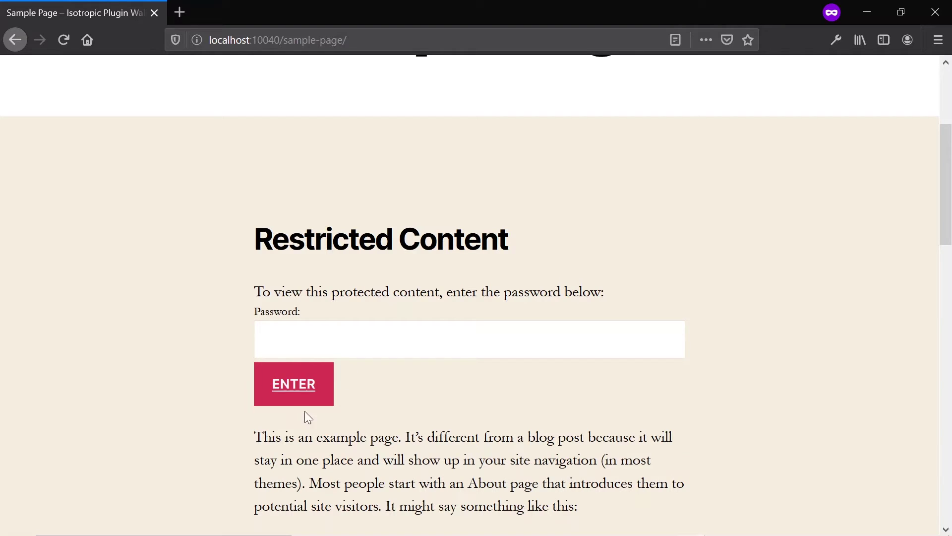
drag(280, 321, 604, 292)
click(254, 290)
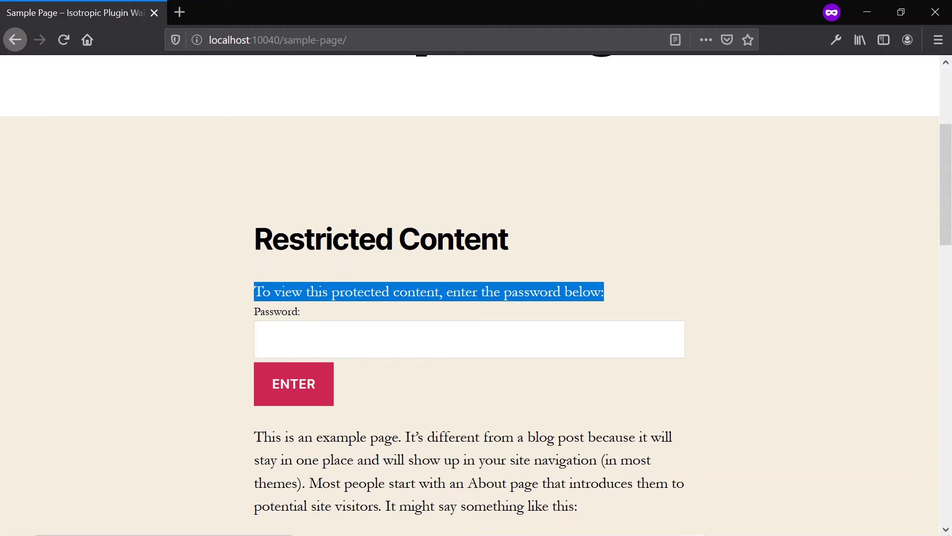
scroll(232, 360, down, 1)
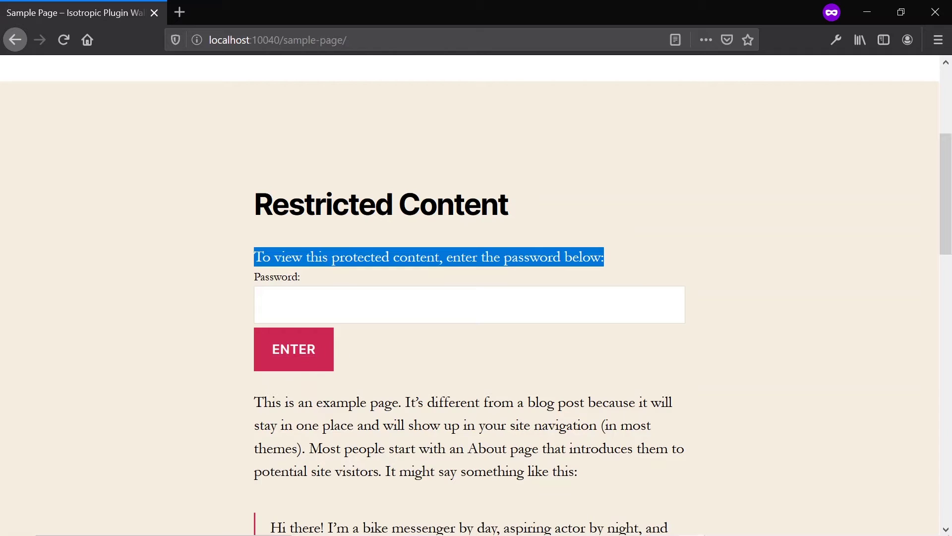
Step: Try to unlock the restricted content in the private window with the first password copied from the page's shortcode
click(388, 299)
key(alt+Tab)
key(Tab)
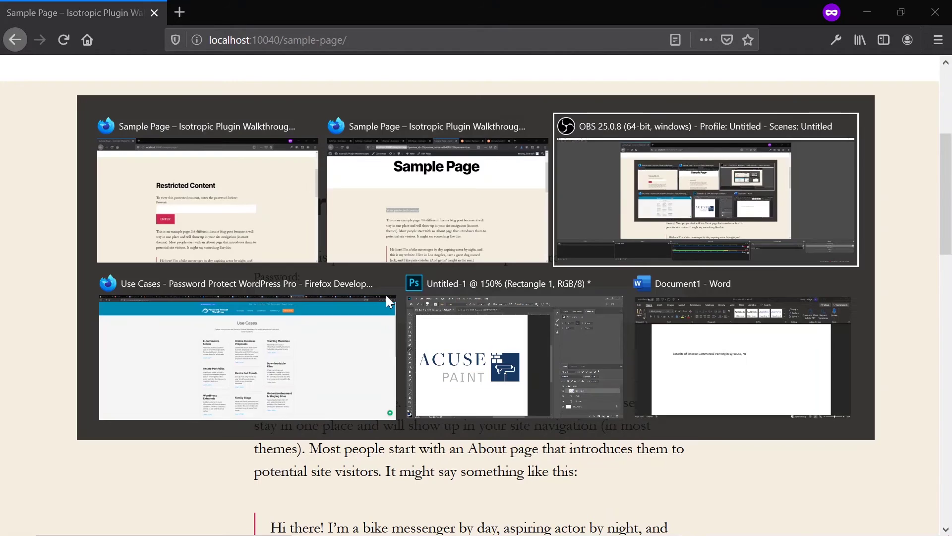
key(alt+shift+Tab)
key(ctrl+shift+Tab)
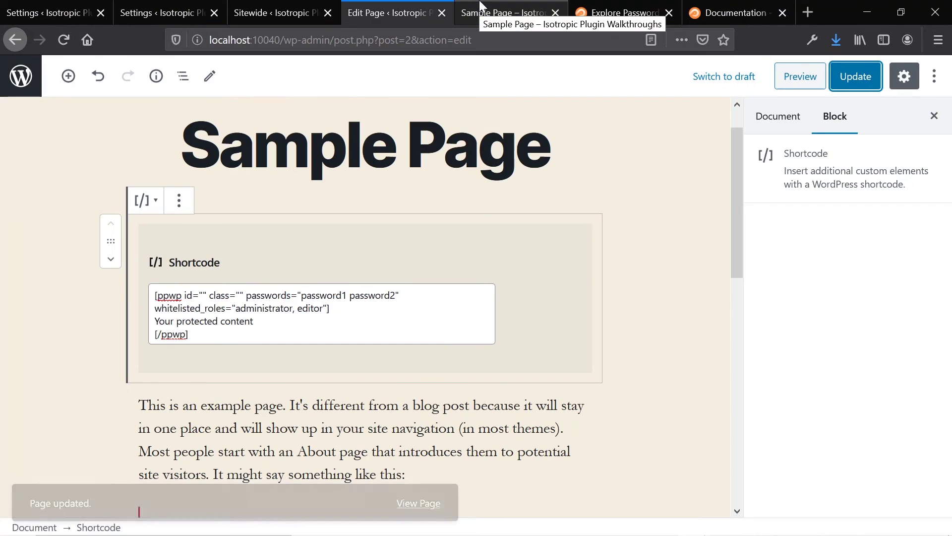
double_click(320, 296)
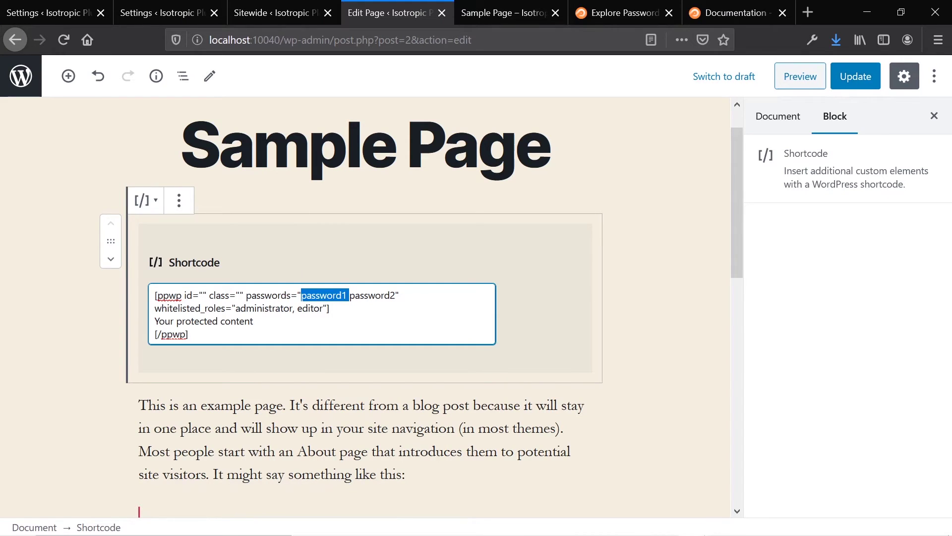
key(ctrl+Tab)
key(alt+Tab)
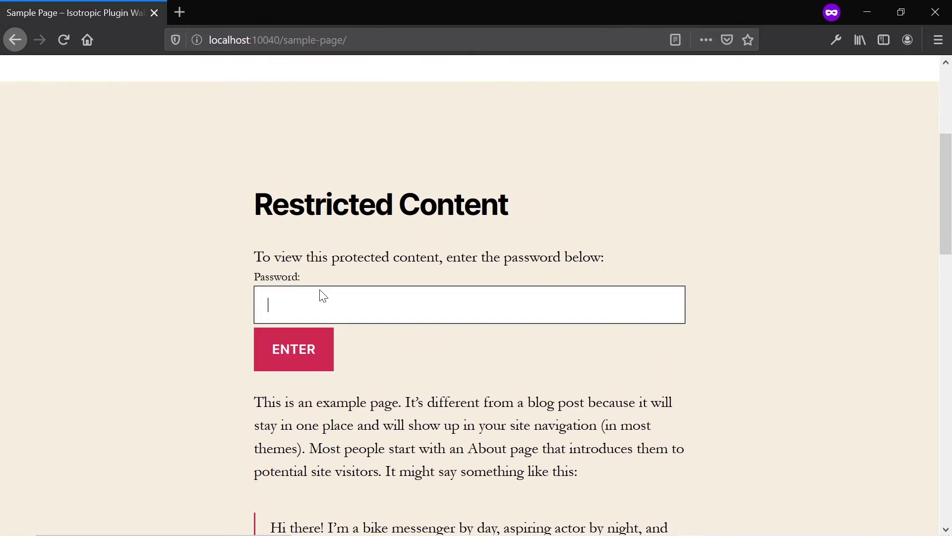
click(319, 293)
key(ctrl+v)
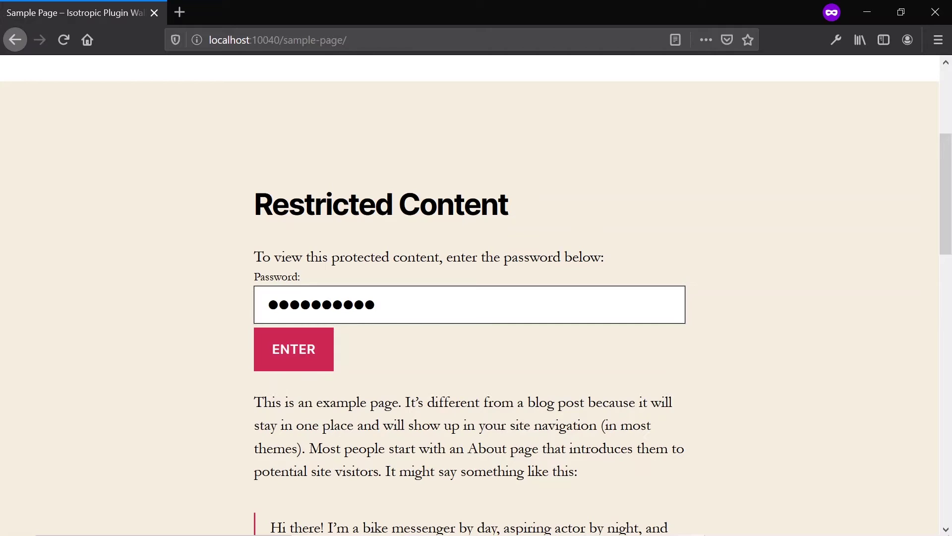
click(319, 343)
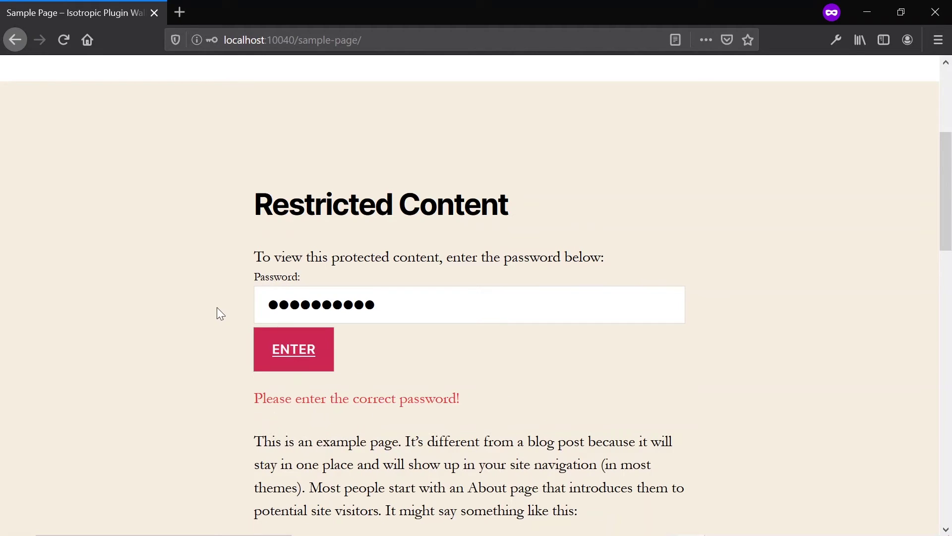
Step: Submit the shortcode's first password in the Restricted Content form again, highlight the protected content line, and return to the Sample Page editor
key(alt+Tab)
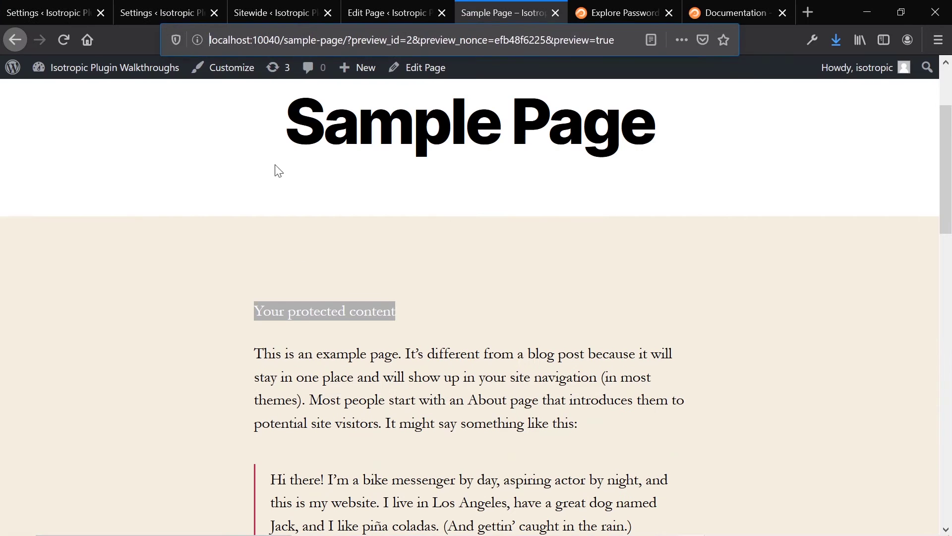
key(ctrl+shift+Tab)
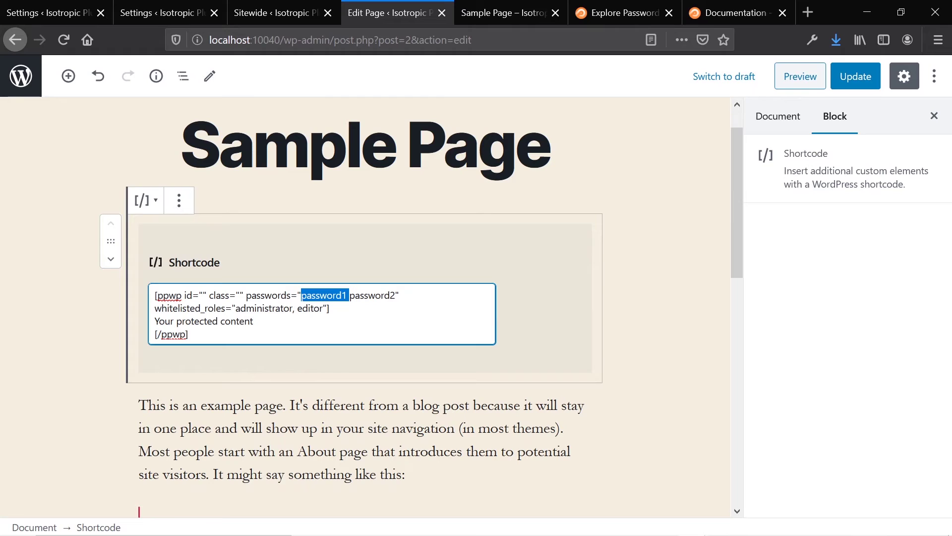
key(alt+Tab)
key(shift+Tab)
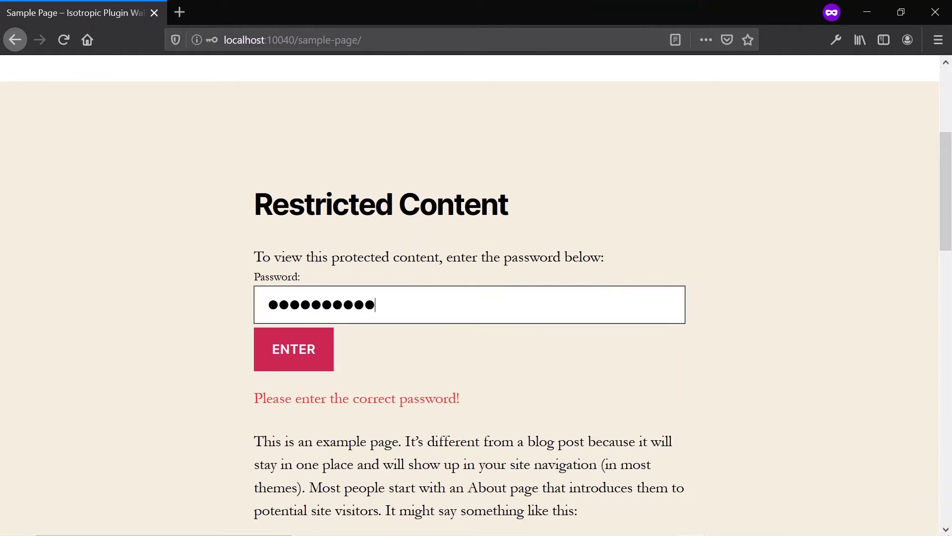
key(ctrl+v)
key(Return)
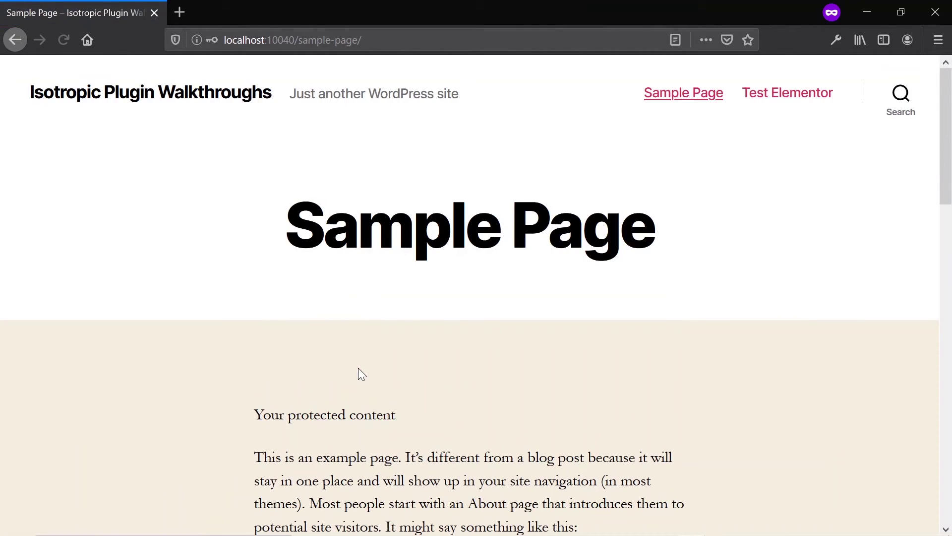
scroll(358, 367, down, 2)
drag(264, 334, 395, 335)
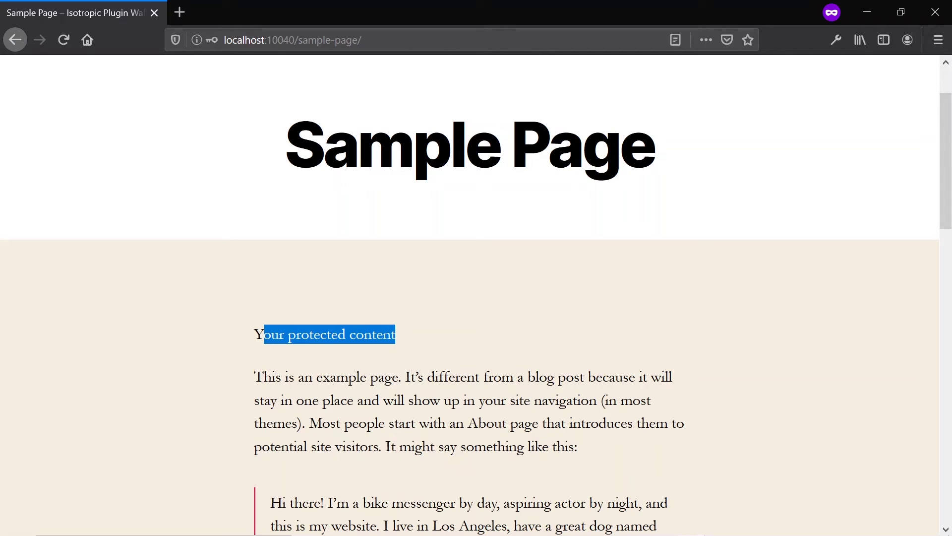
key(alt+Tab)
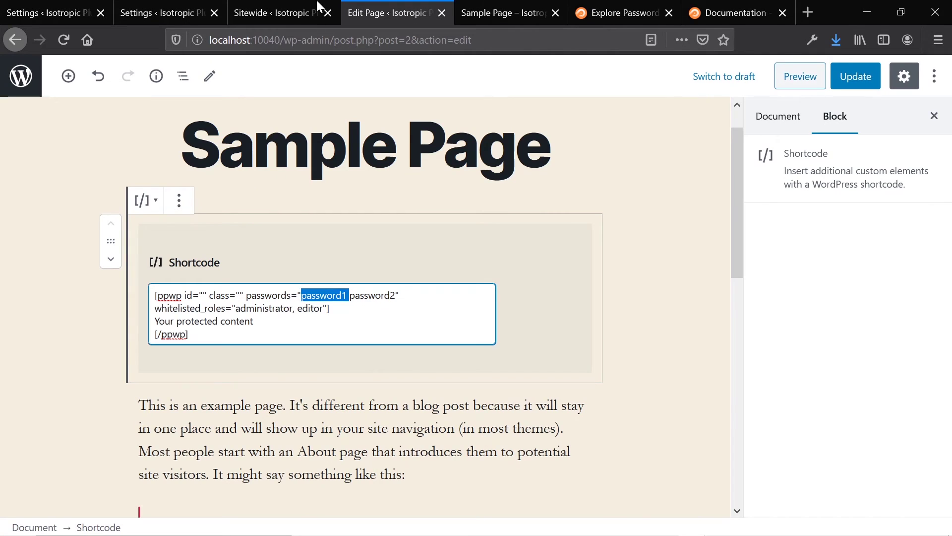
Step: Revisit the plugin's Sitewide Protection page and its Misc and General settings, ending back on Sitewide Protection
click(318, 4)
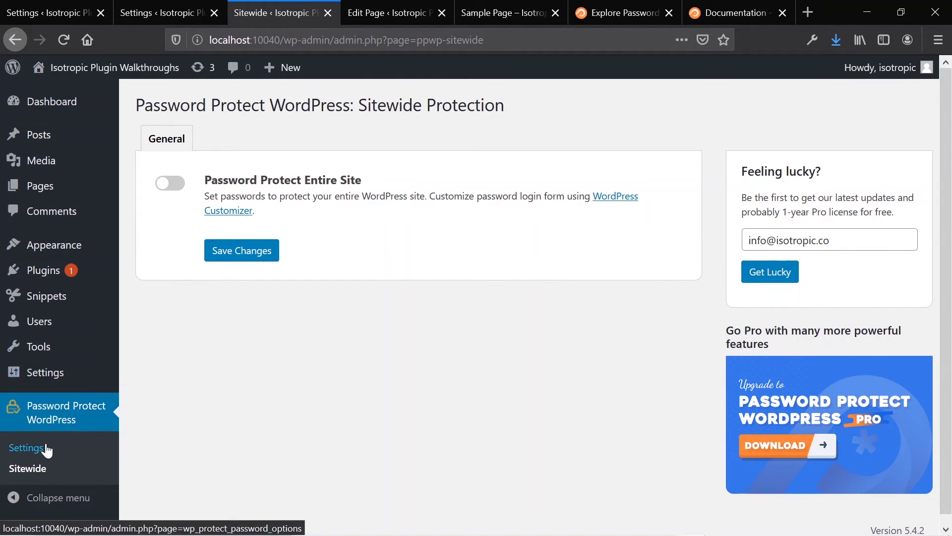
click(138, 5)
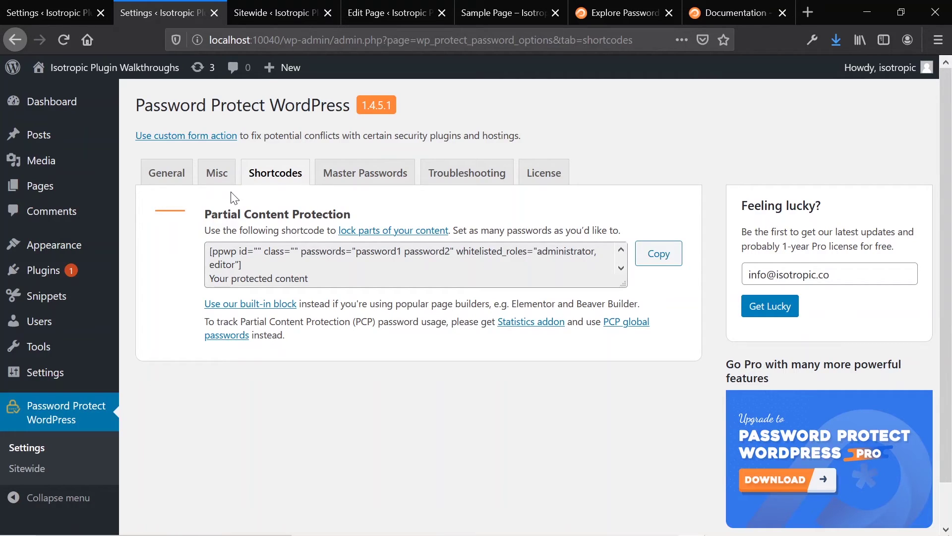
click(216, 174)
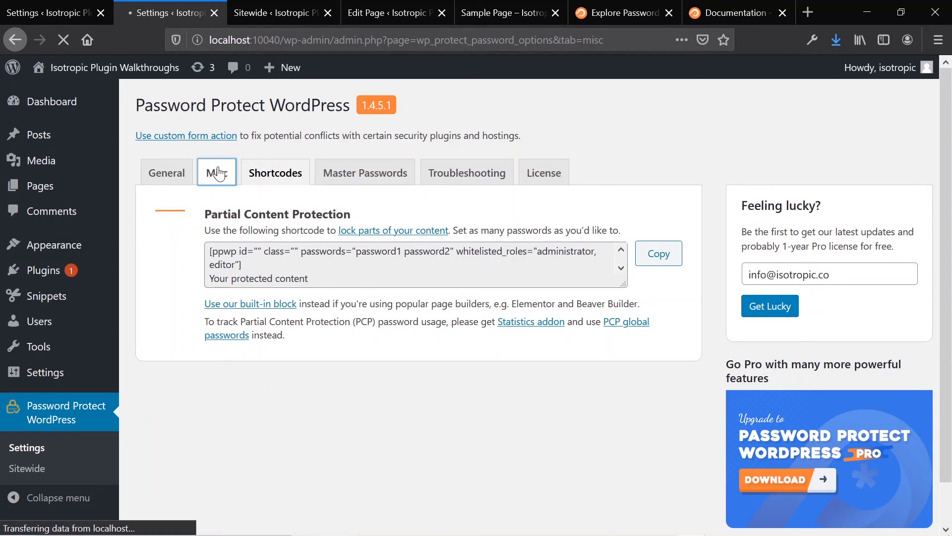
click(173, 179)
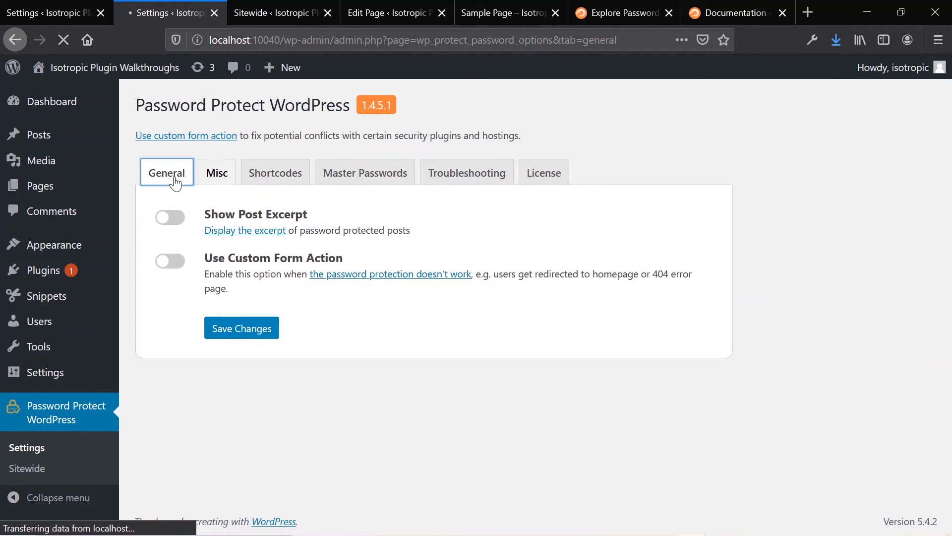
scroll(174, 183, down, 2)
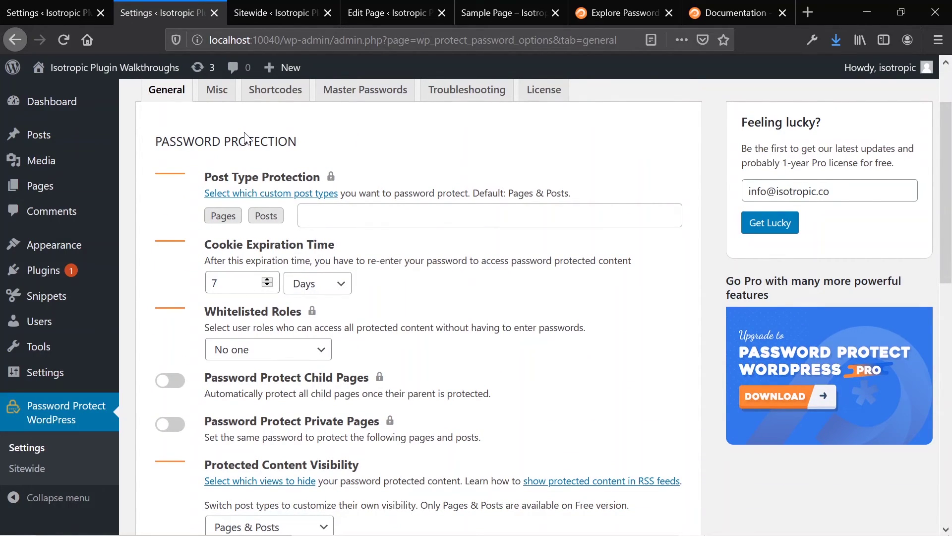
click(265, 9)
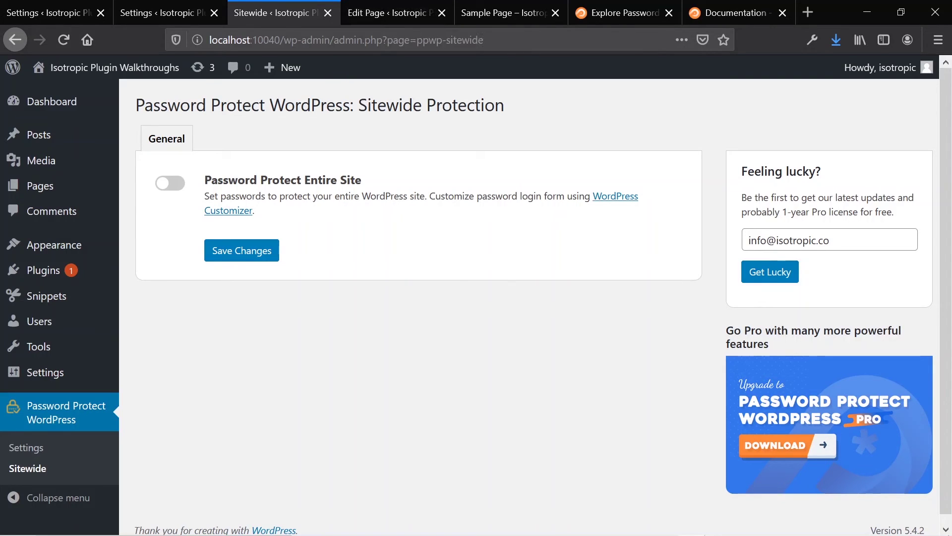
Step: Look over the Password Protect WordPress features page, from the free and Pro comparison table up to its heading
click(644, 10)
scroll(501, 287, up, 20)
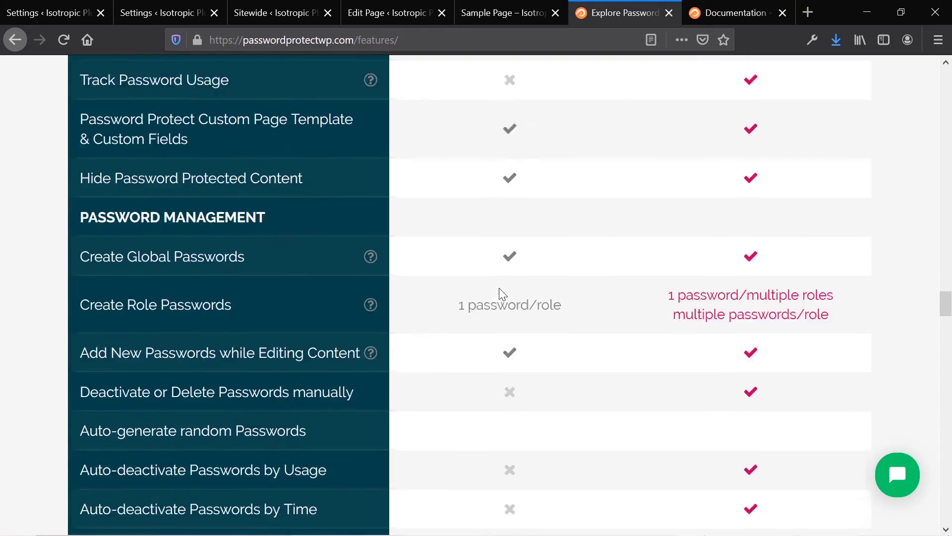
scroll(499, 288, up, 15)
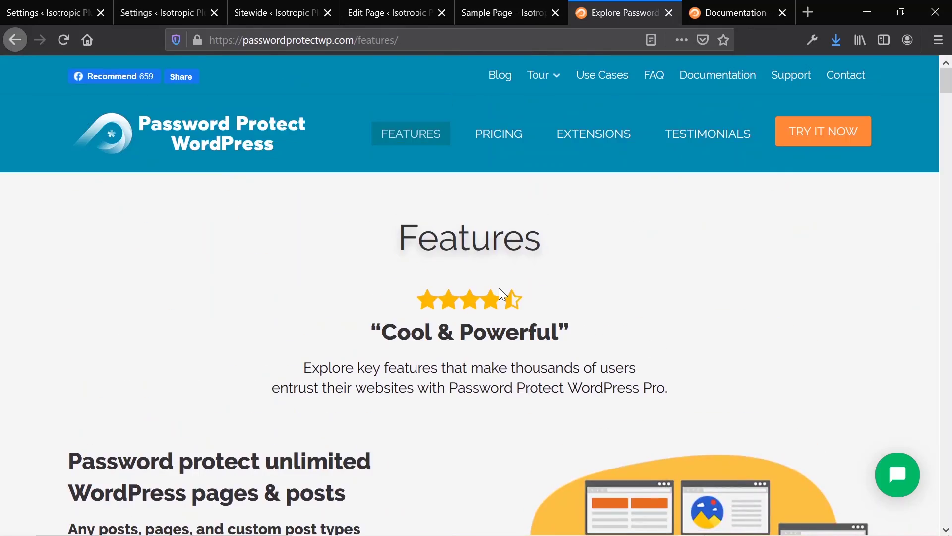
scroll(499, 288, down, 5)
scroll(499, 287, up, 5)
scroll(500, 290, up, 2)
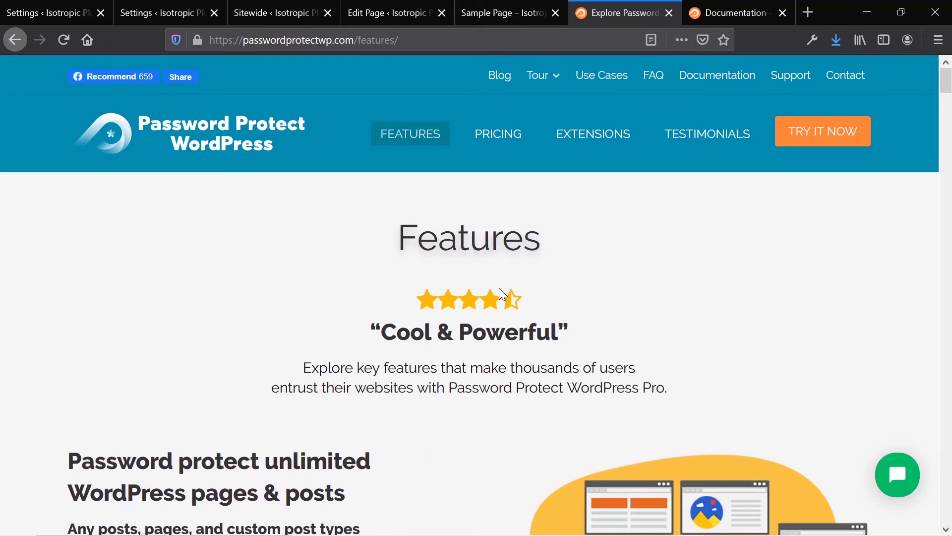
Step: Look through the article lists on the plugin's Documentation page, back up to its search field
click(729, 7)
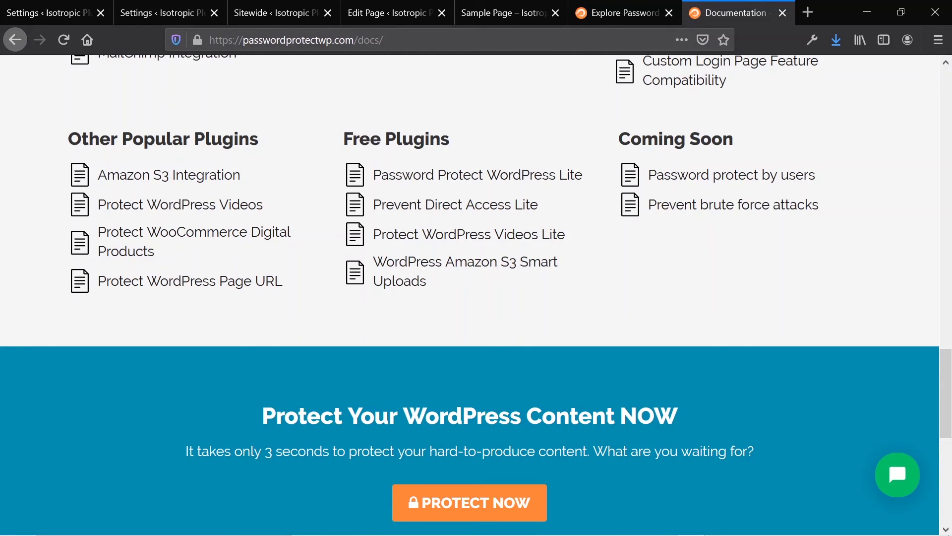
scroll(531, 184, up, 5)
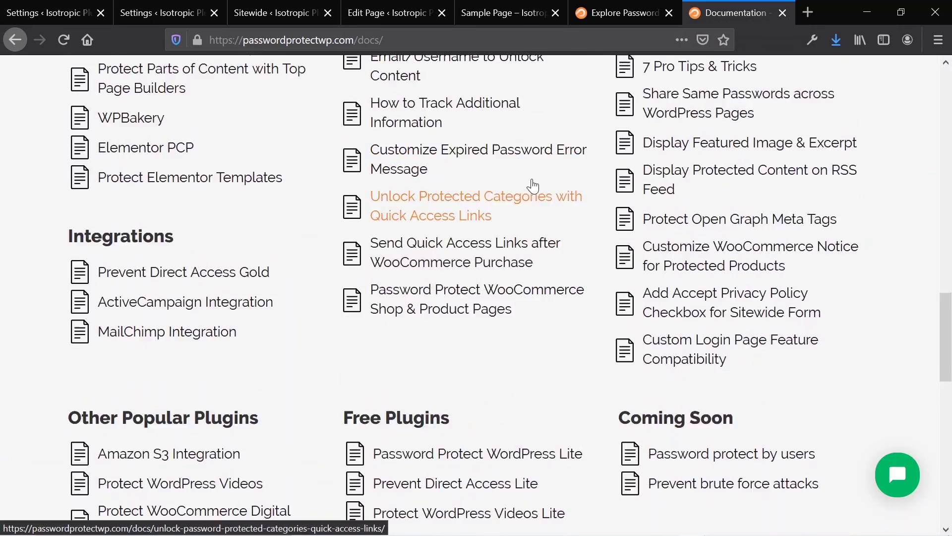
scroll(533, 186, up, 20)
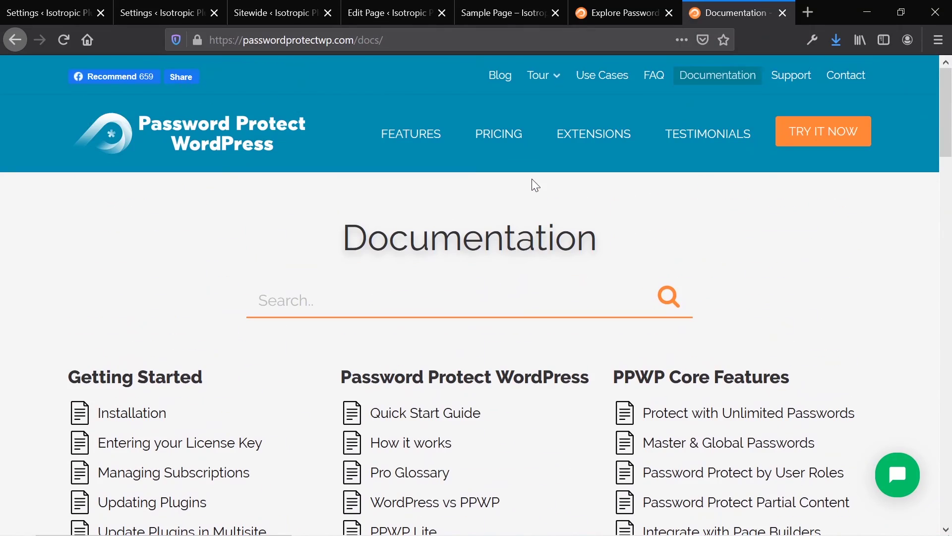